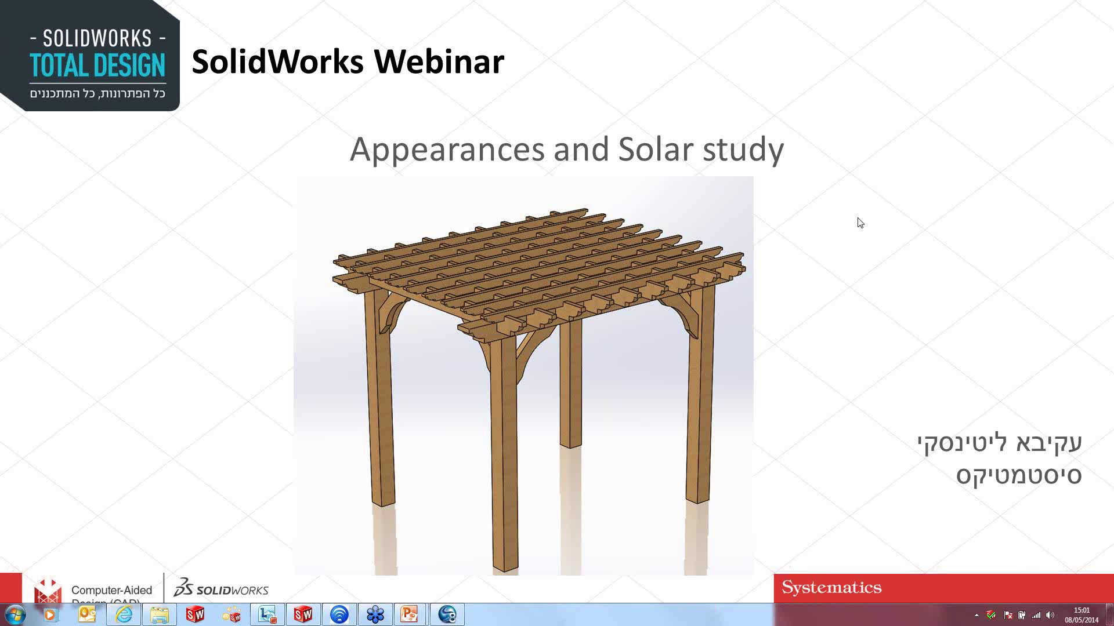
# - Leave the 'Appearances and Solar study' title slide with Alt+Tab to show the open windows
pyautogui.hotkey('alt', 'Tab')
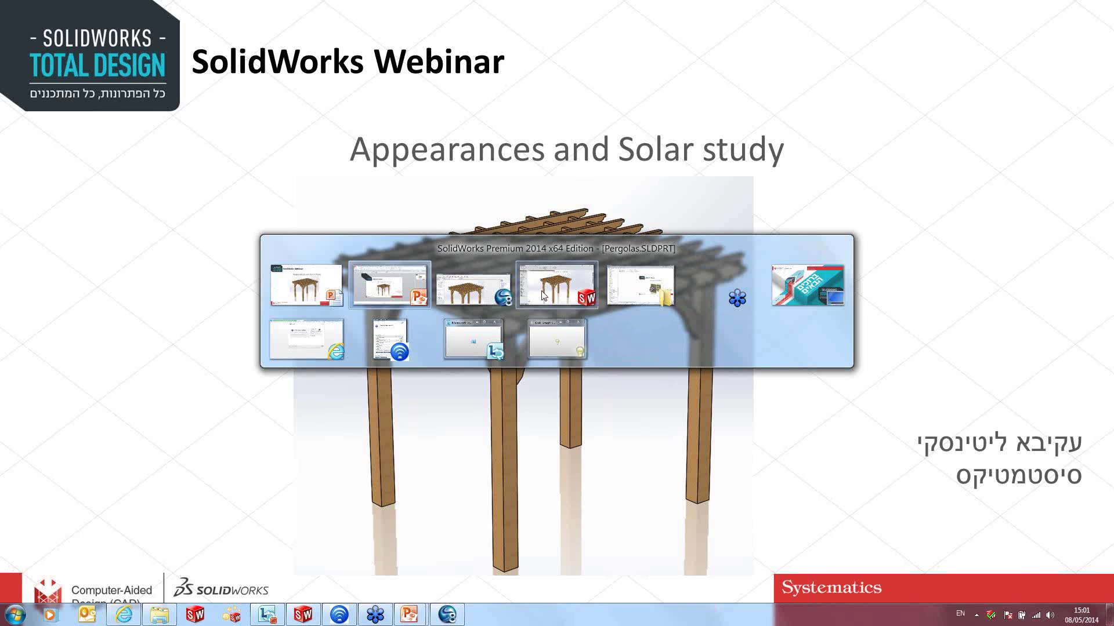
# - Bring SolidWorks forward, orbit the Pergolas.SLDPRT part, and open the Apply Scene favourites list
pyautogui.click(568, 292)
pyautogui.moveTo(662, 368); pyautogui.dragTo(647, 284, button='middle')
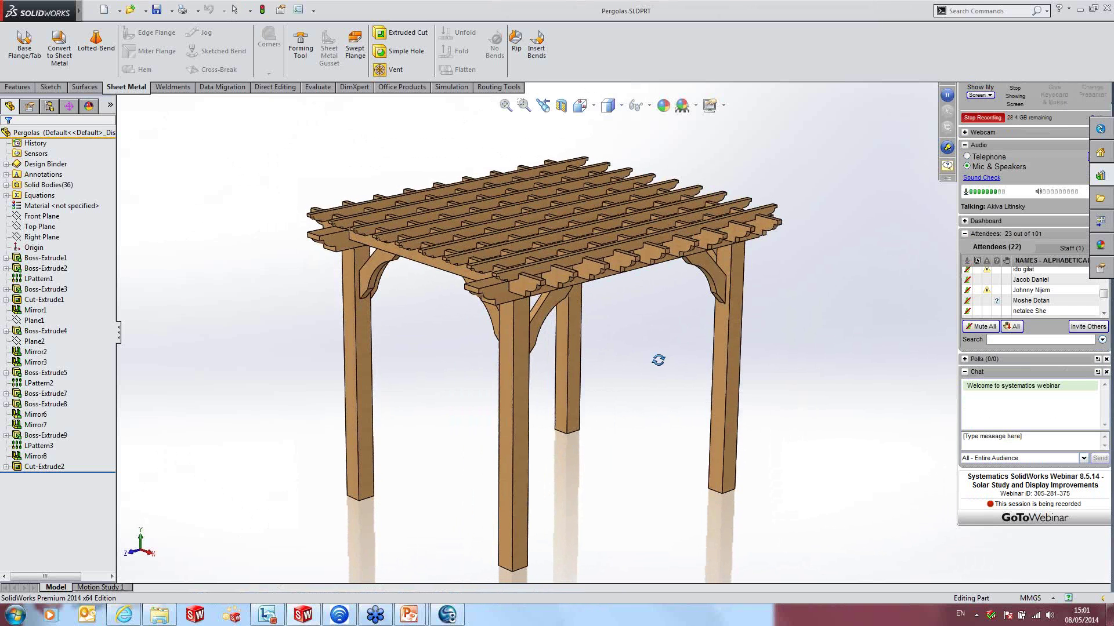
pyautogui.moveTo(674, 340)
pyautogui.mouseDown(button='middle')
pyautogui.moveTo(671, 331)
pyautogui.moveTo(857, 288)
pyautogui.mouseUp(button='middle')
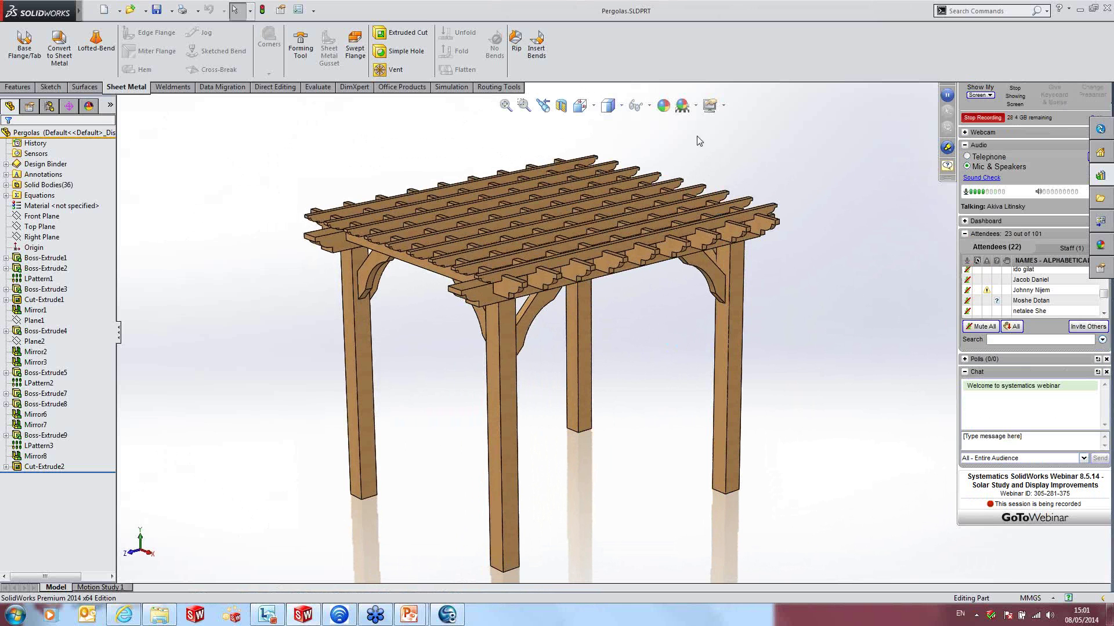
pyautogui.click(697, 109)
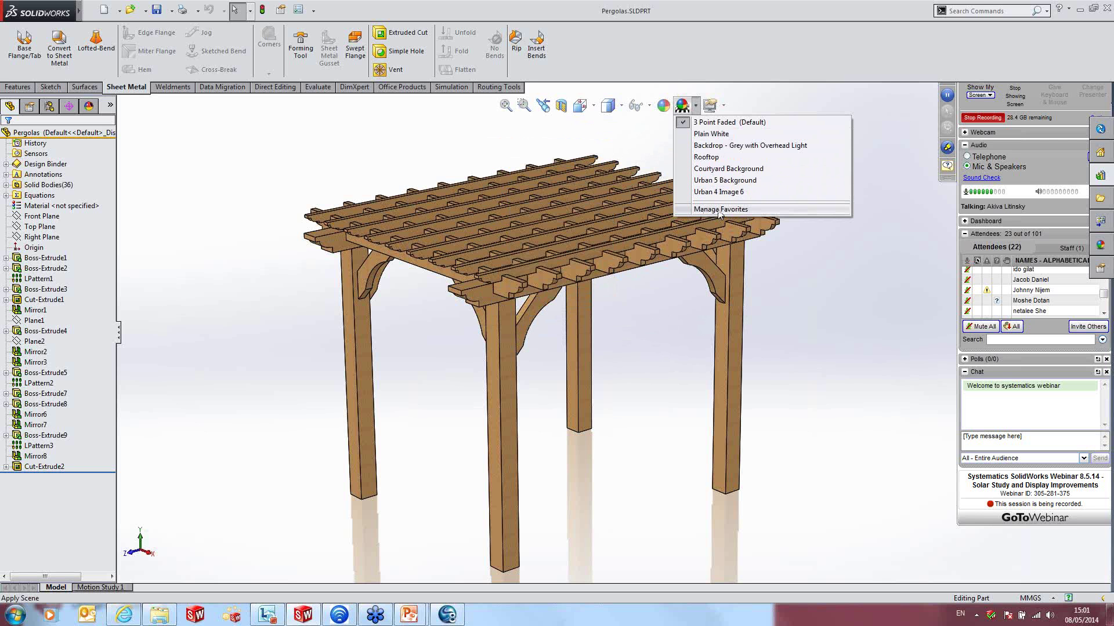
# - Clear all favourite scenes and add the grey overhead-light backdrop, Rooftop, 3 Point Beige/Blue and Urban
pyautogui.click(720, 210)
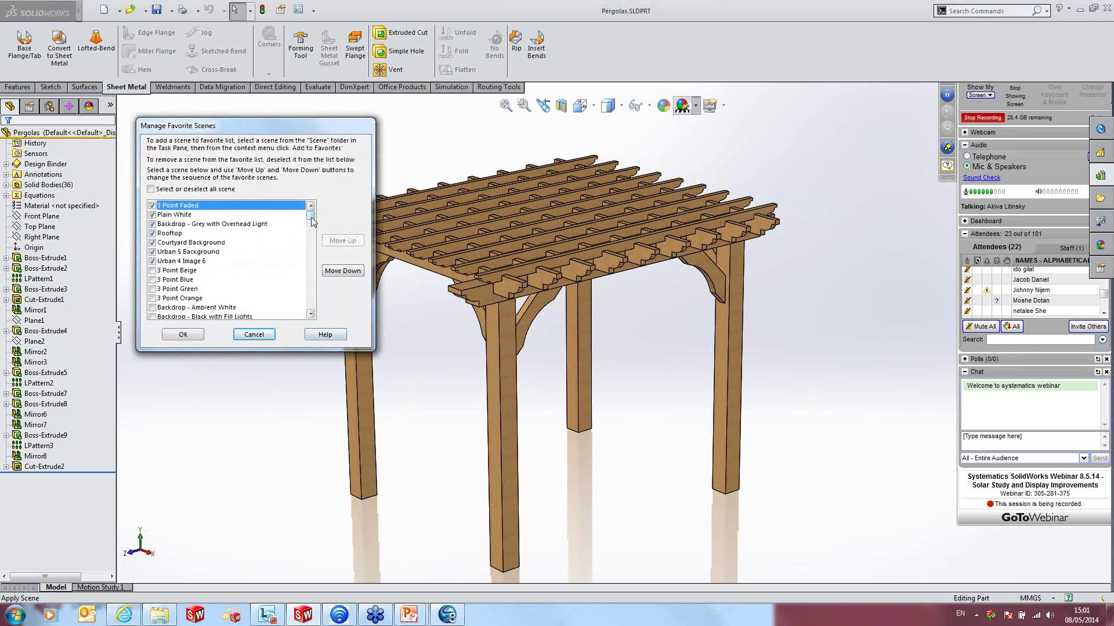
pyautogui.moveTo(311, 216)
pyautogui.mouseDown()
pyautogui.moveTo(311, 307)
pyautogui.moveTo(310, 215)
pyautogui.mouseUp()
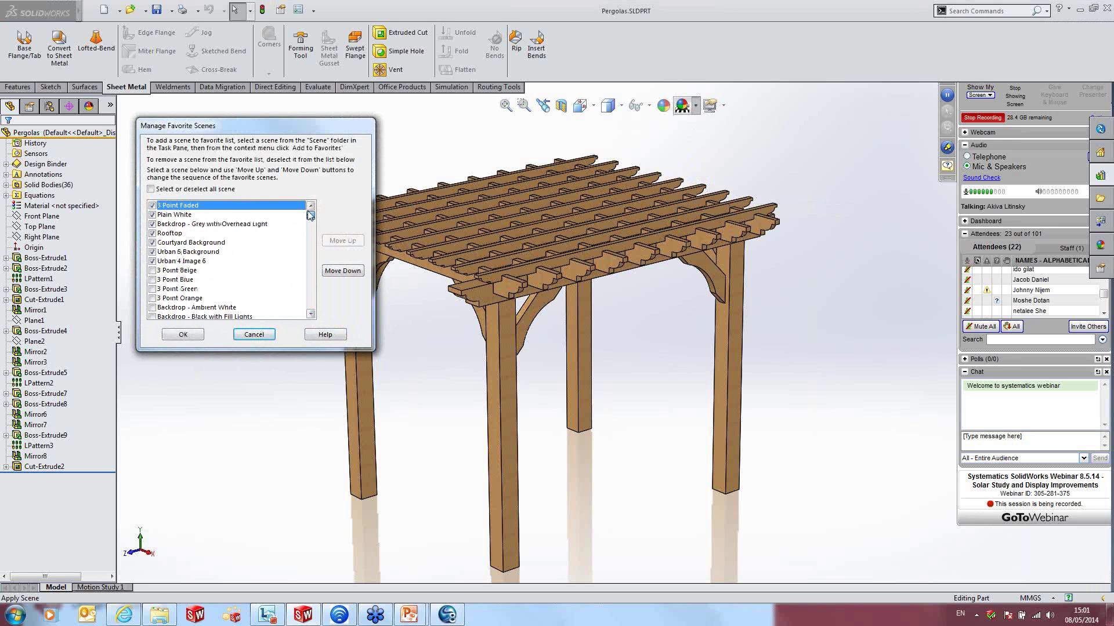
pyautogui.click(151, 189)
pyautogui.click(152, 224)
pyautogui.click(152, 233)
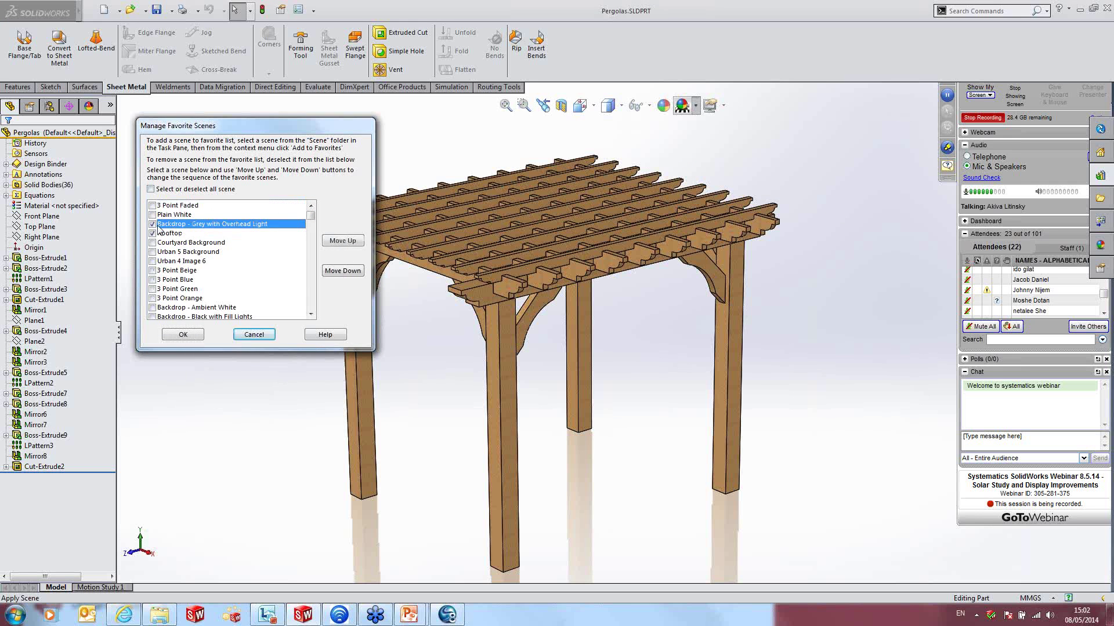
pyautogui.click(152, 270)
pyautogui.click(152, 252)
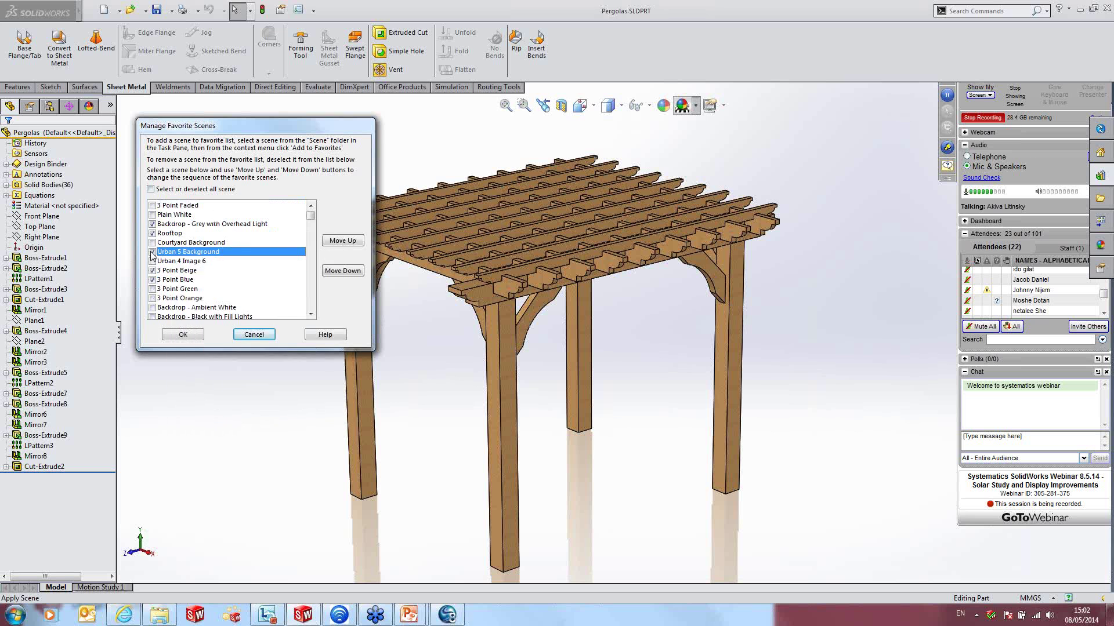
# - Add Landscape 2 Image 3, 4 and 5 to the favourites and confirm the list
pyautogui.moveTo(311, 215); pyautogui.dragTo(308, 253)
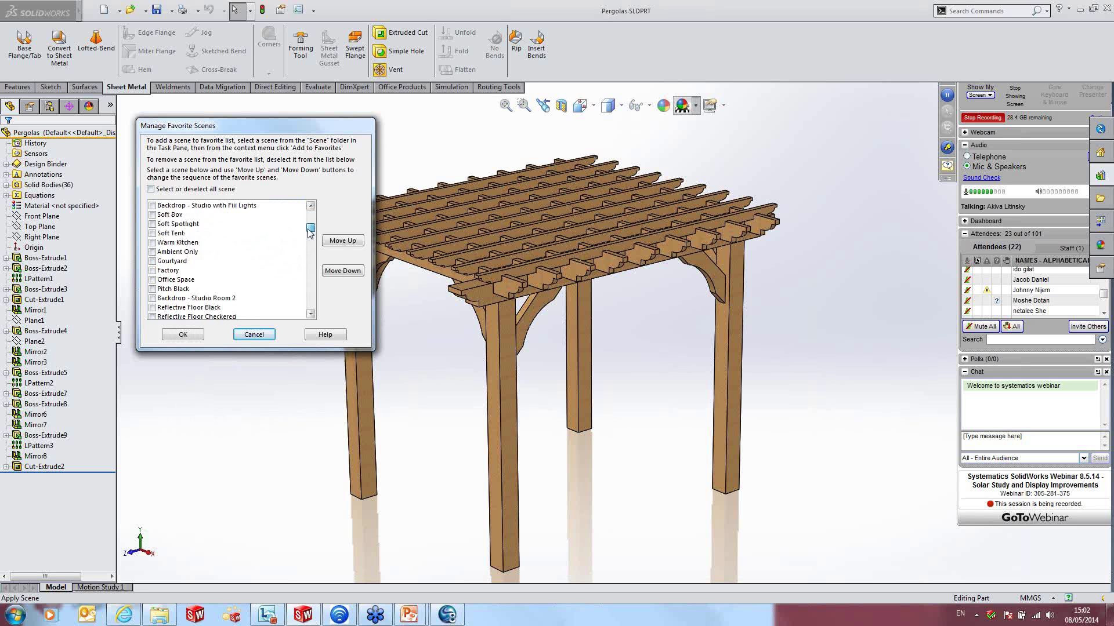
pyautogui.click(152, 253)
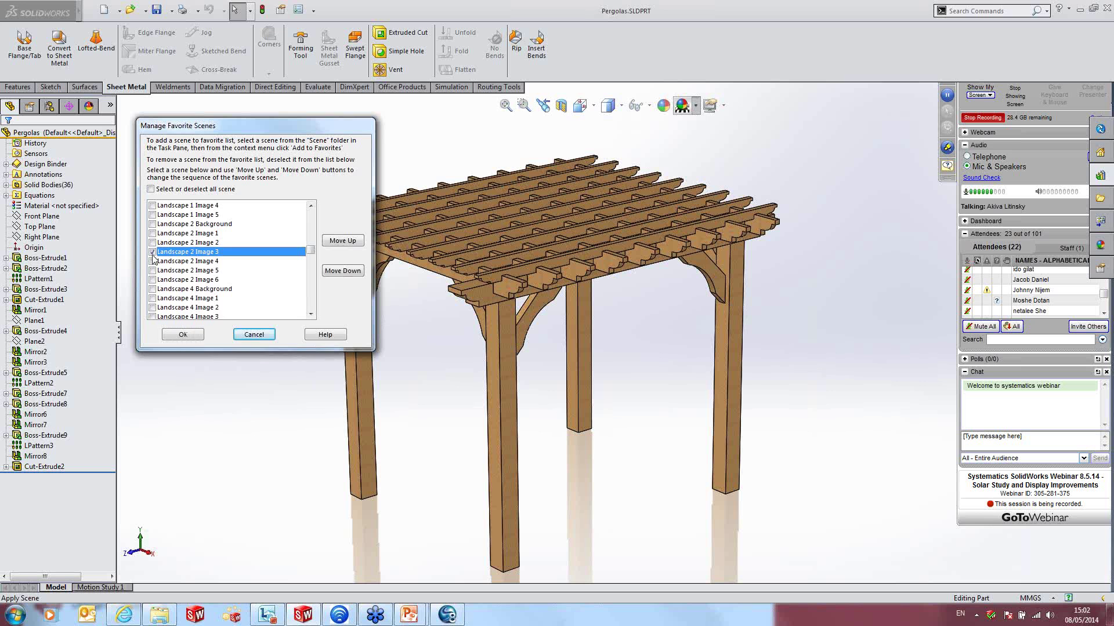
pyautogui.click(152, 261)
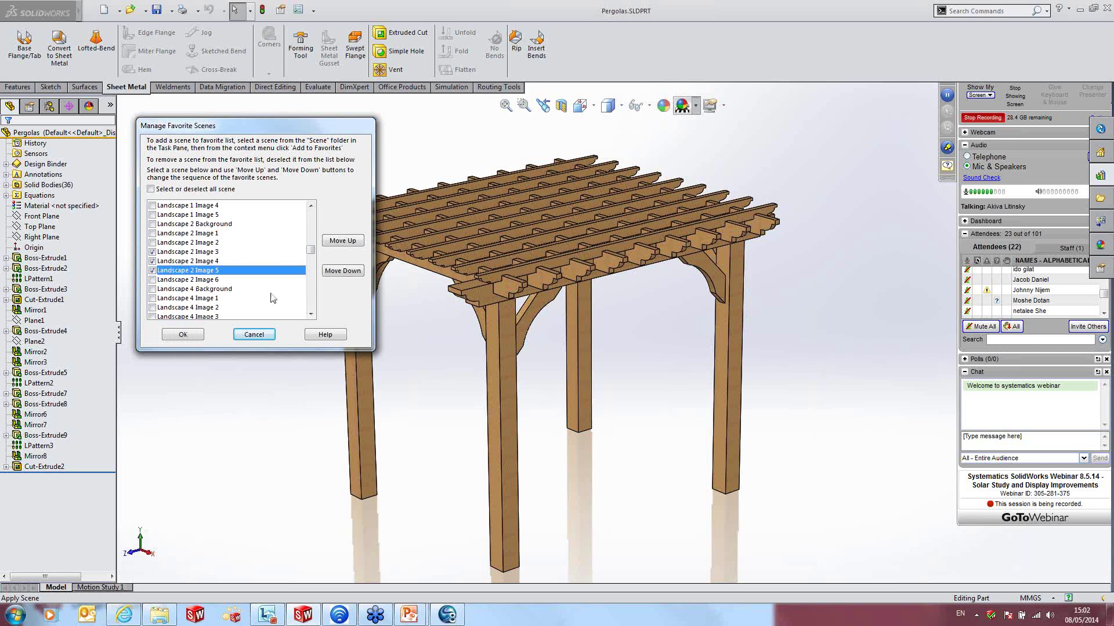
pyautogui.moveTo(312, 250); pyautogui.dragTo(311, 214)
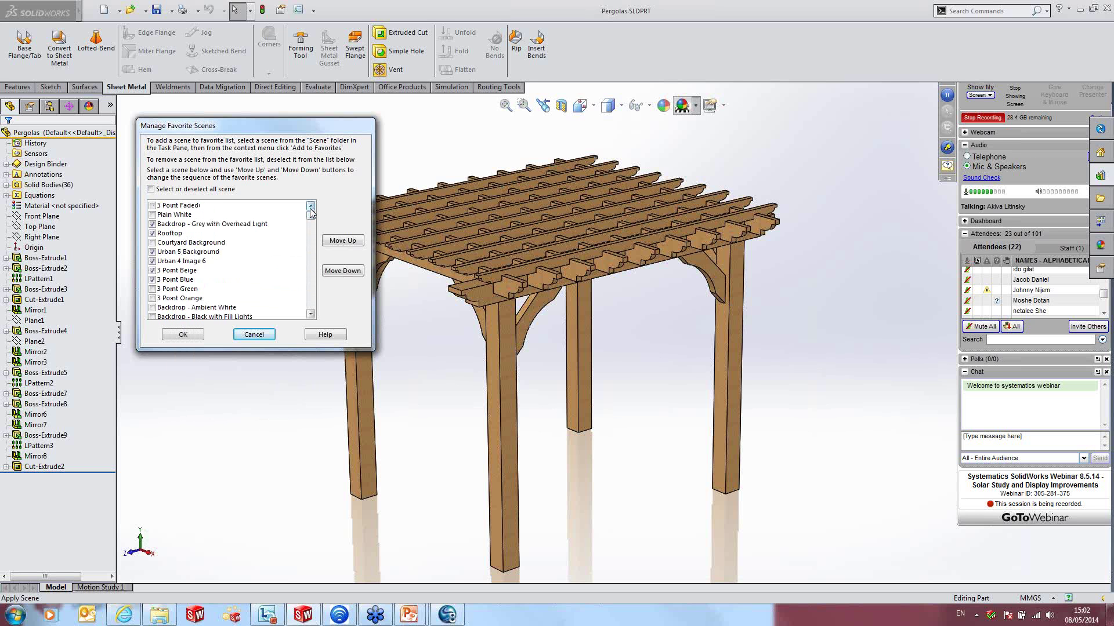
pyautogui.click(184, 335)
pyautogui.click(698, 108)
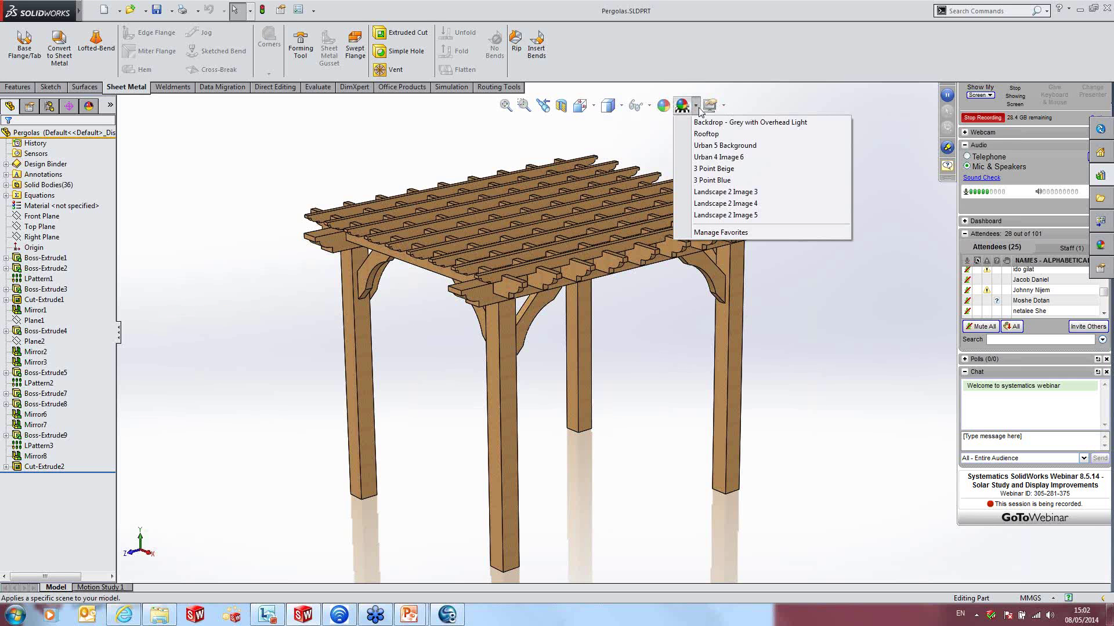
# - Apply Landscape 2 Image 3, then switch the pergola to the Landscape 2 Image 5 forest scene
pyautogui.click(712, 193)
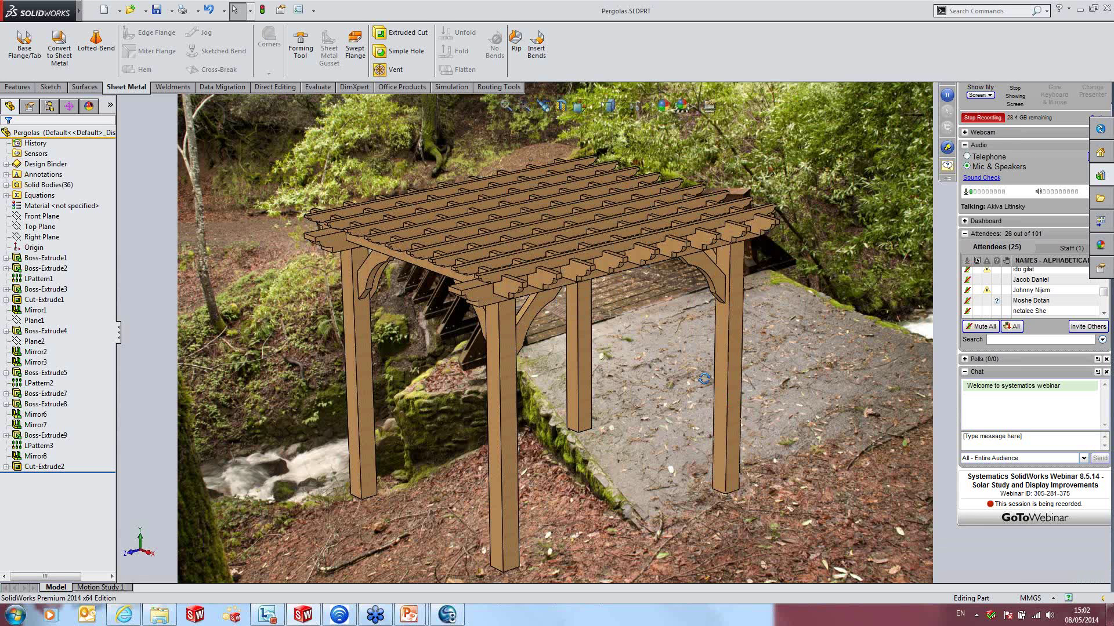
pyautogui.moveTo(754, 371)
pyautogui.mouseDown(button='middle')
pyautogui.moveTo(721, 339)
pyautogui.moveTo(715, 375)
pyautogui.moveTo(638, 400)
pyautogui.moveTo(670, 439)
pyautogui.mouseUp(button='middle')
pyautogui.scroll(5, 683, 385)
pyautogui.scroll(-2, 658, 389)
pyautogui.scroll(-3, 614, 361)
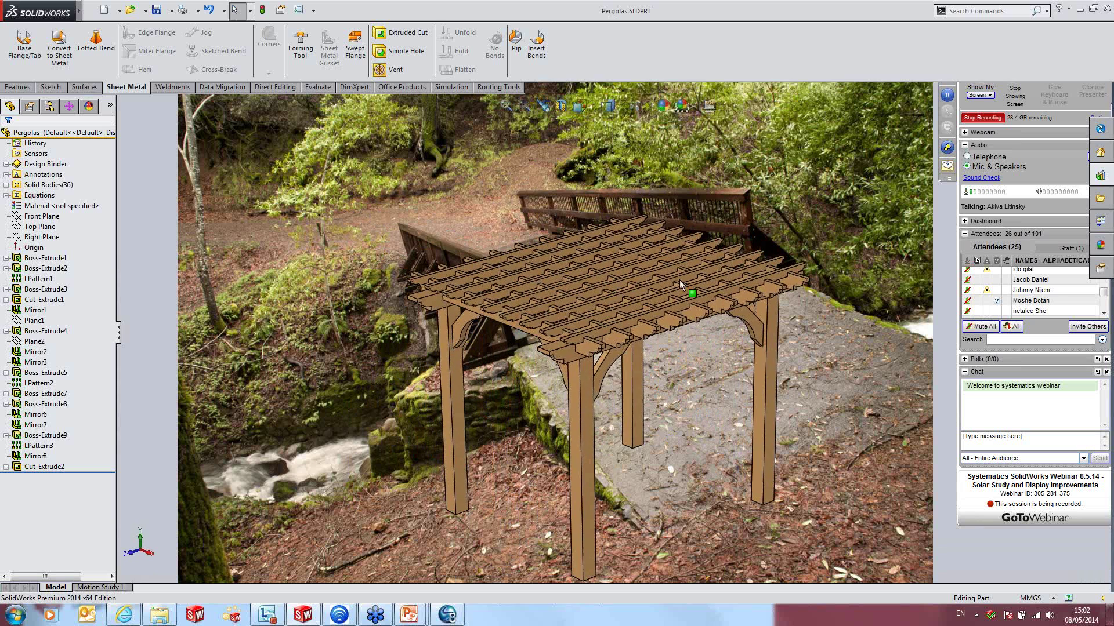
pyautogui.click(695, 111)
pyautogui.click(710, 214)
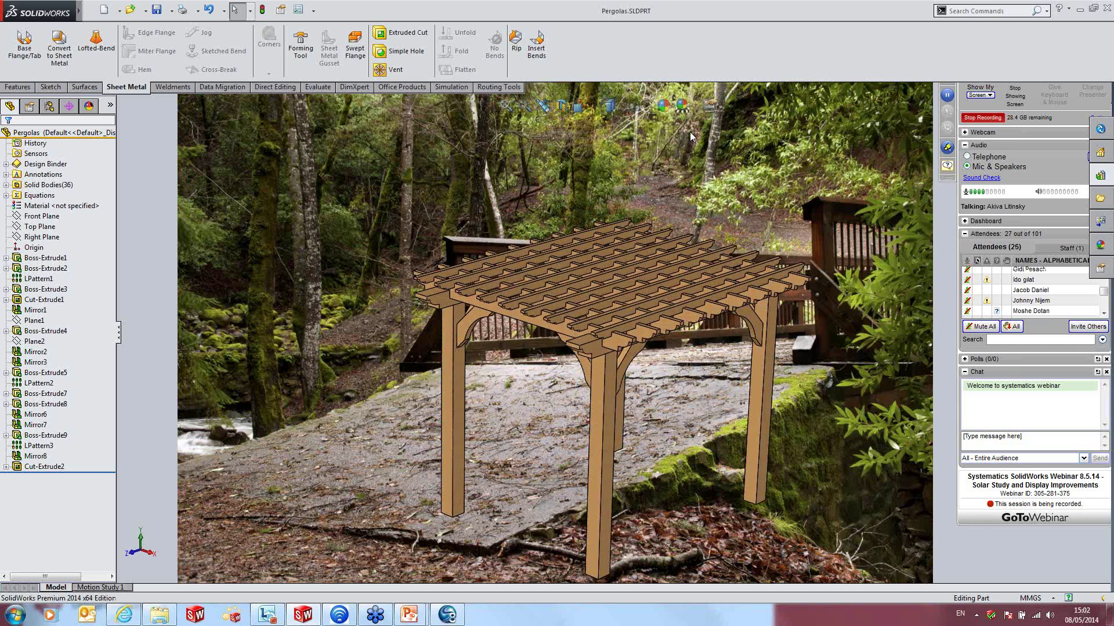
# - Select all scenes in Manage Favorites and confirm, making every scene a favourite
pyautogui.click(695, 110)
pyautogui.click(713, 237)
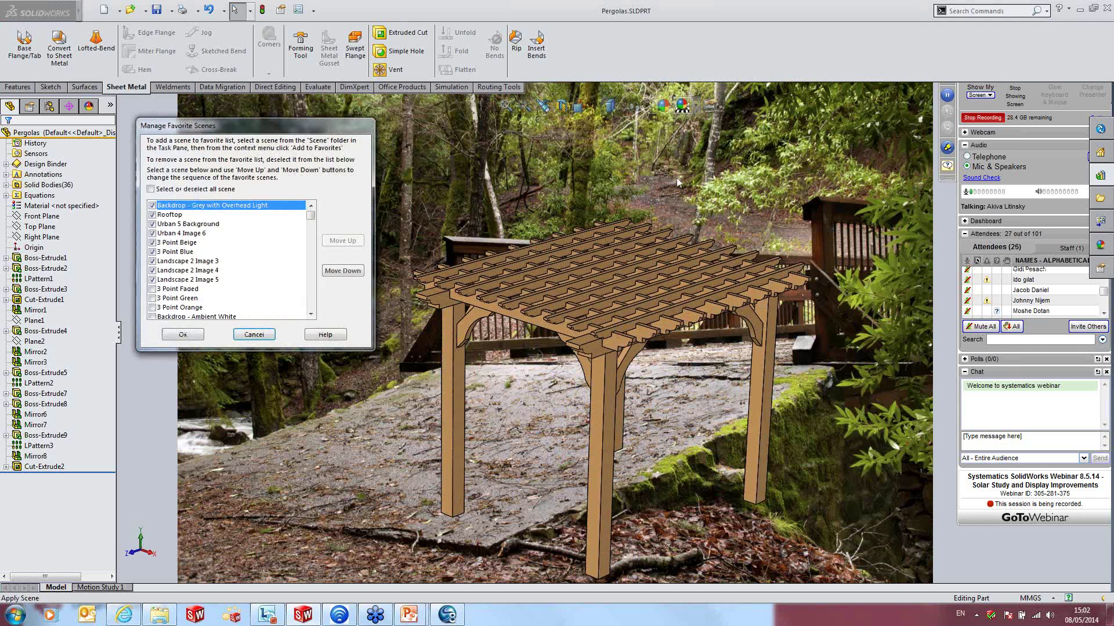
pyautogui.click(184, 335)
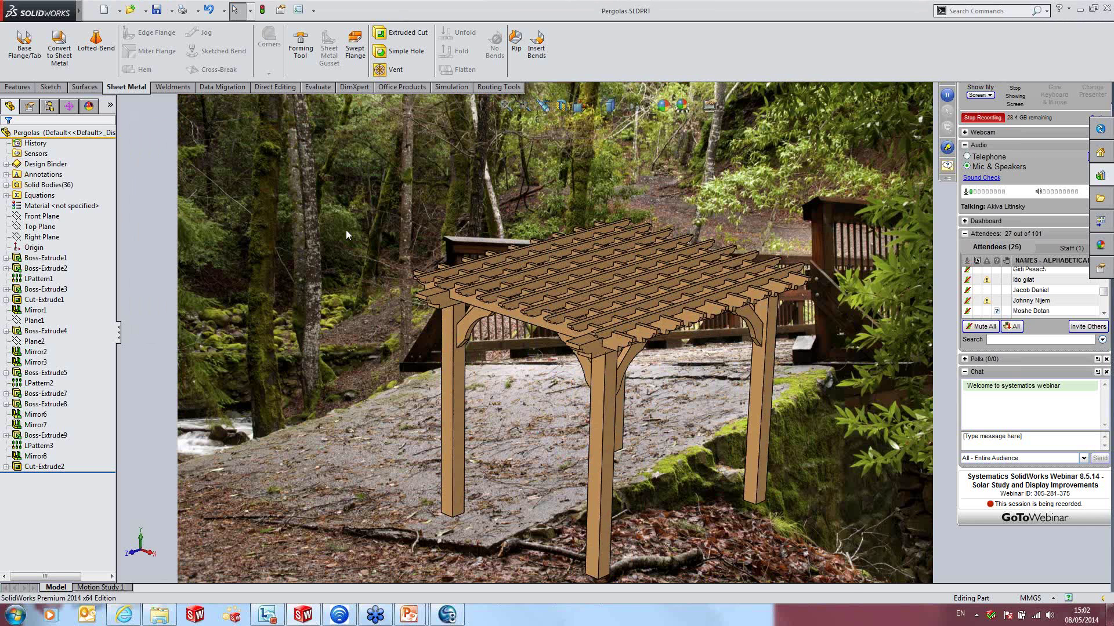
pyautogui.click(695, 109)
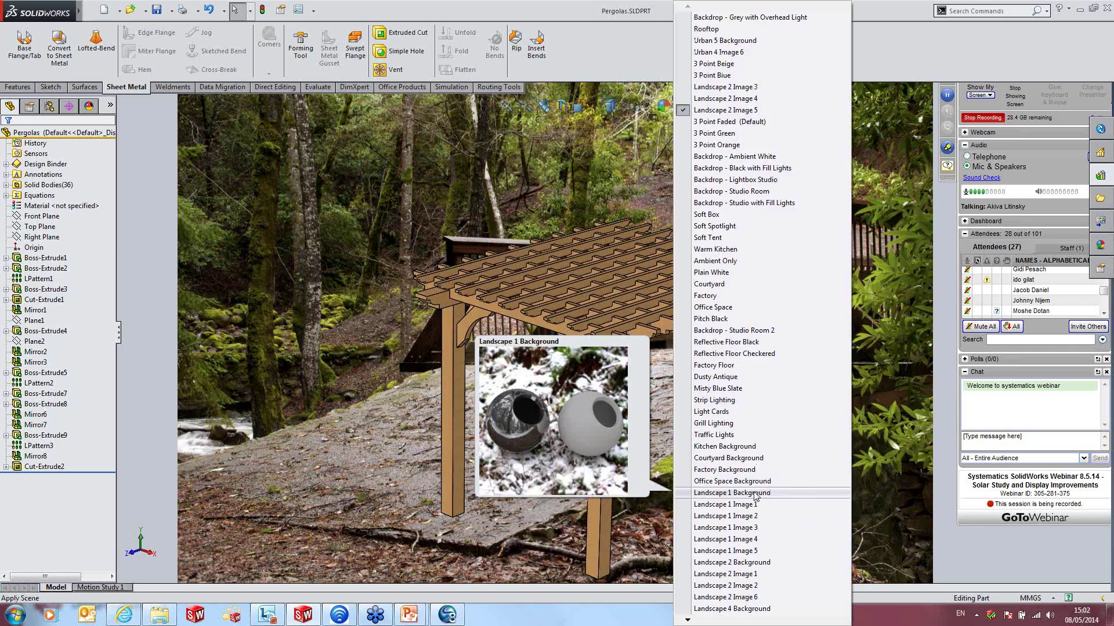
# - Apply Landscape 1 Background, then orbit and zoom out to view the pergola from further away
pyautogui.click(753, 492)
pyautogui.moveTo(698, 469); pyautogui.dragTo(715, 445, button='middle')
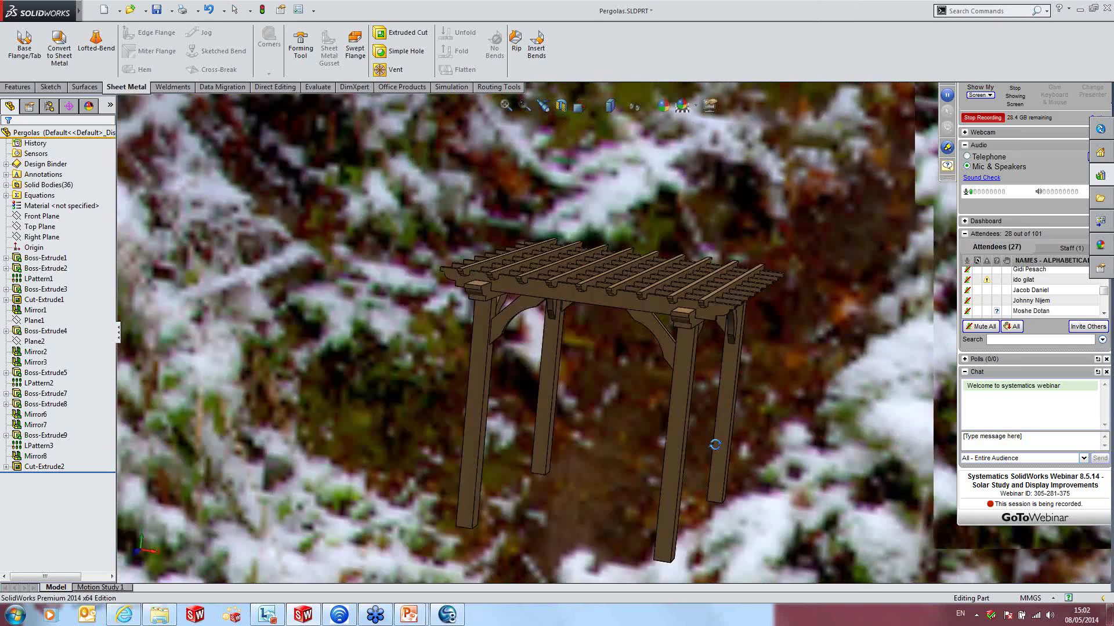
pyautogui.scroll(6, 677, 438)
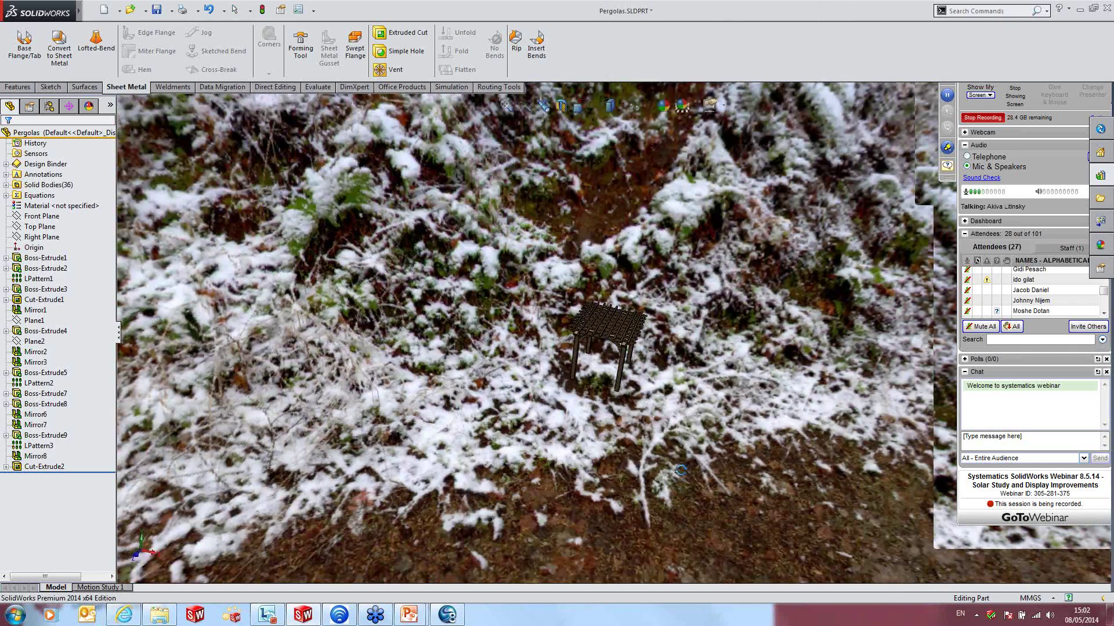
pyautogui.scroll(-5, 681, 453)
pyautogui.moveTo(652, 433)
pyautogui.keyDown('ctrl'); pyautogui.mouseDown(button='middle')
pyautogui.moveTo(655, 411)
pyautogui.moveTo(670, 453)
pyautogui.moveTo(679, 428)
pyautogui.moveTo(649, 470)
pyautogui.mouseUp(button='middle'); pyautogui.keyUp('ctrl')
pyautogui.scroll(-3, 670, 454)
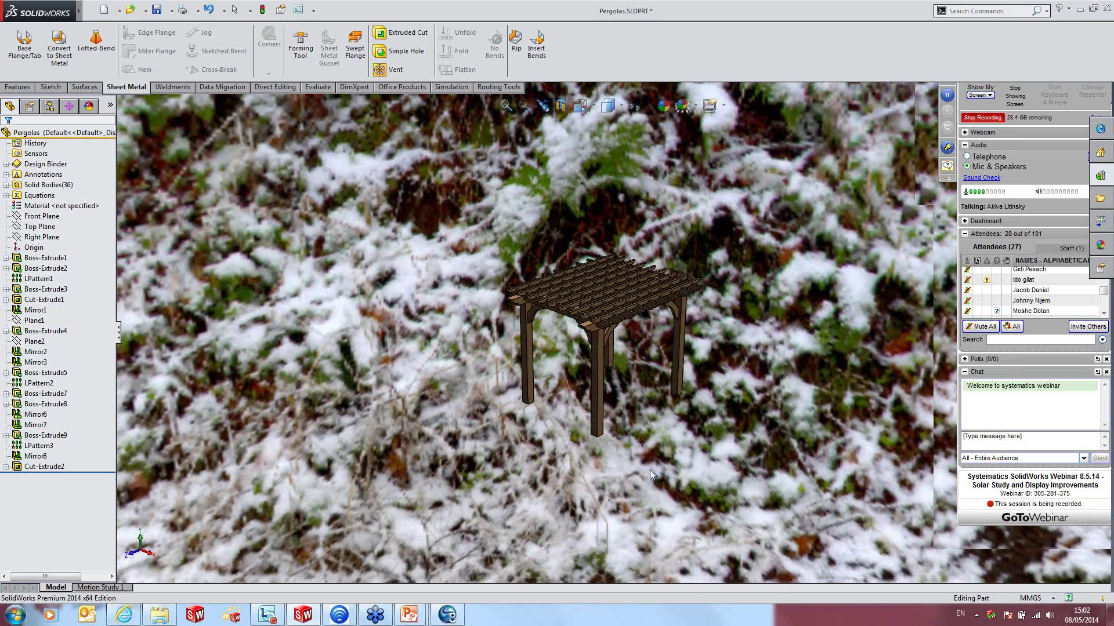
pyautogui.press('Escape')
# - Edit the Scene to flatten the floor under the pergola, then close the Edit Scene settings
pyautogui.click(89, 106)
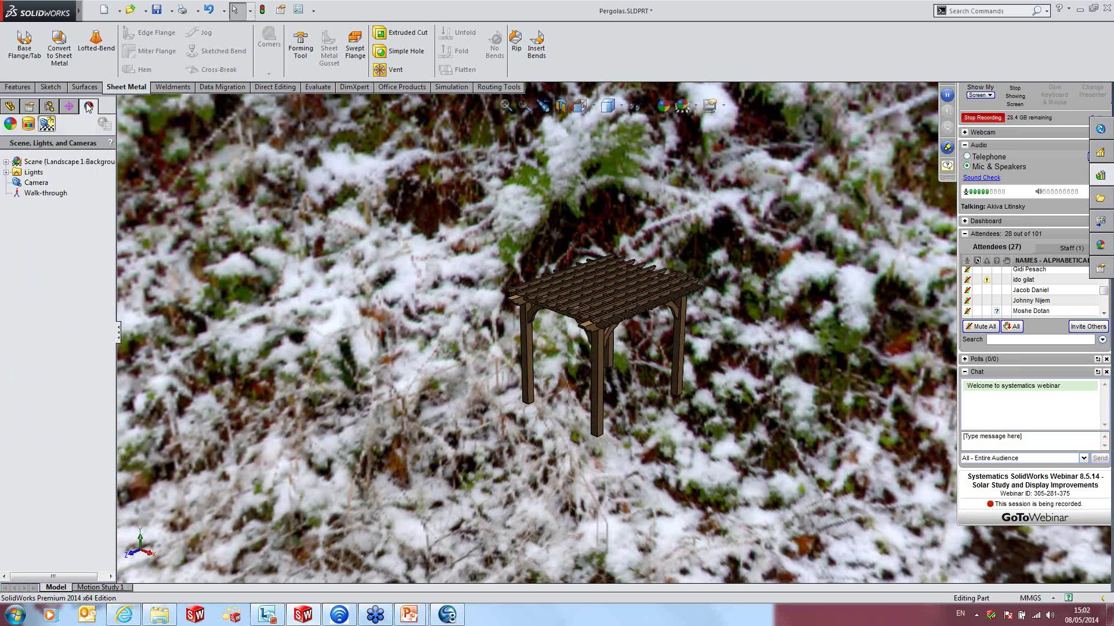
pyautogui.click(6, 161)
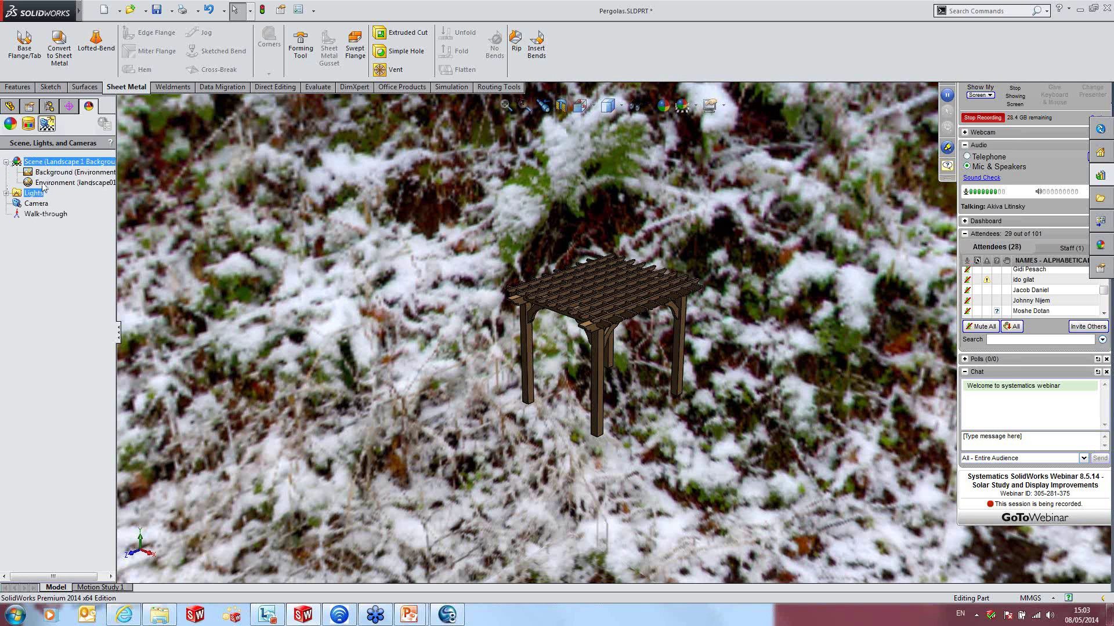
pyautogui.rightClick(48, 165)
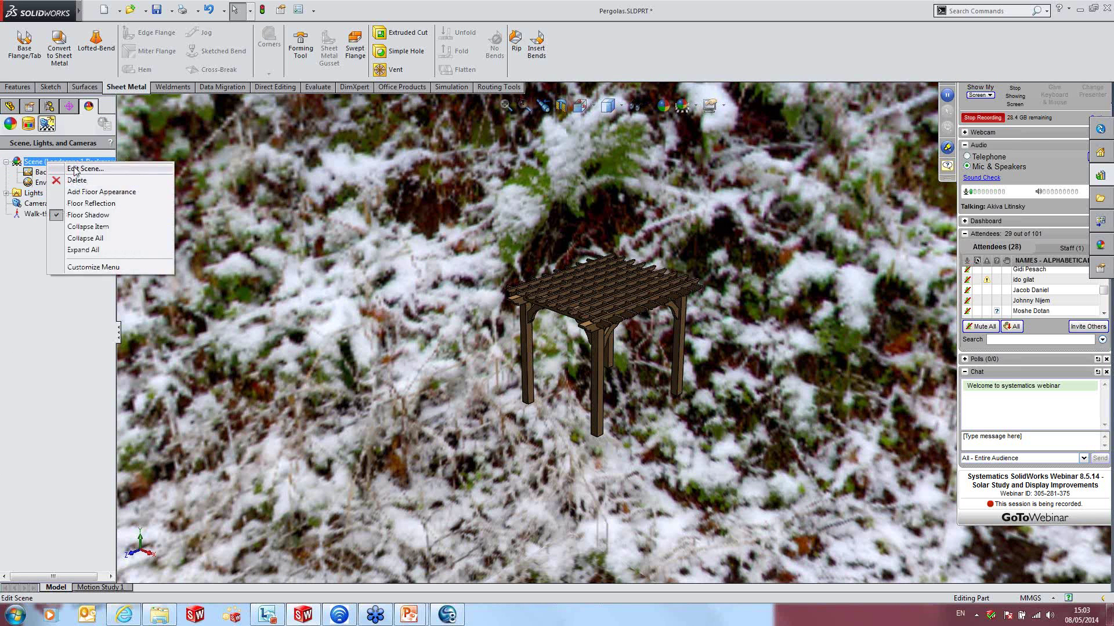
pyautogui.click(75, 169)
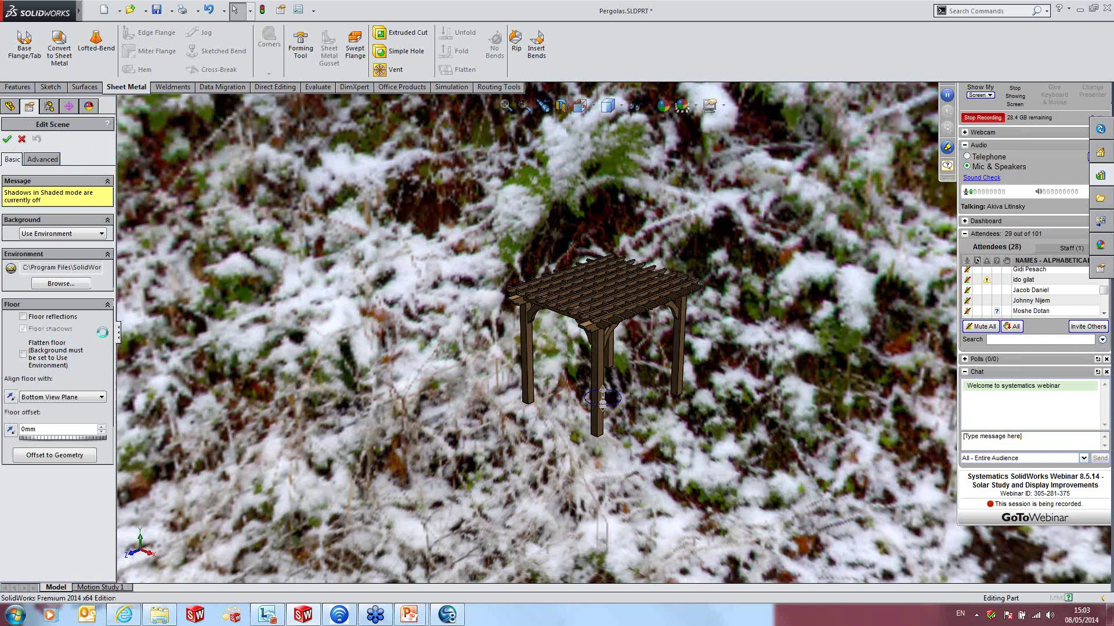
pyautogui.click(23, 354)
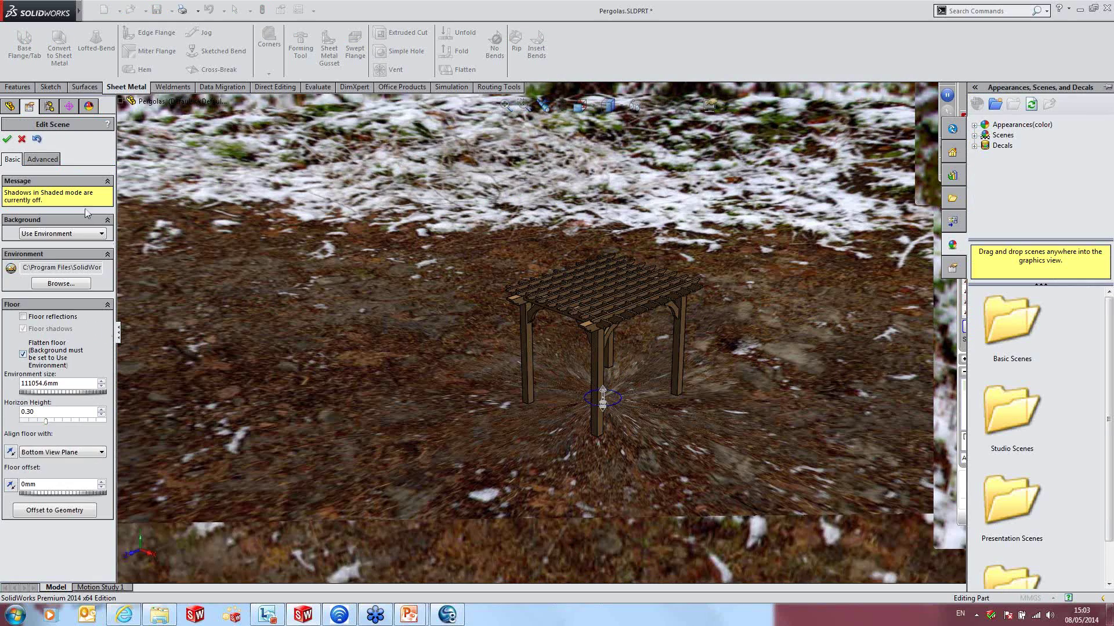
pyautogui.click(8, 139)
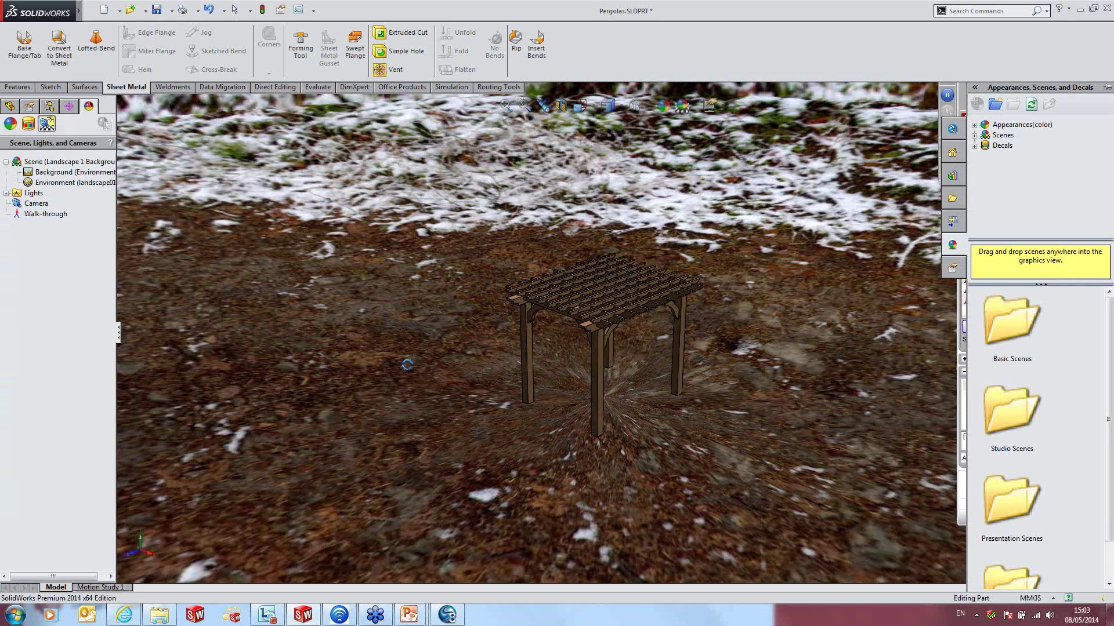
# - Orbit the pergola to lower, front and top-tilted views in the snowy setting
pyautogui.moveTo(406, 372)
pyautogui.mouseDown(button='middle')
pyautogui.moveTo(408, 326)
pyautogui.moveTo(319, 313)
pyautogui.moveTo(298, 348)
pyautogui.mouseUp(button='middle')
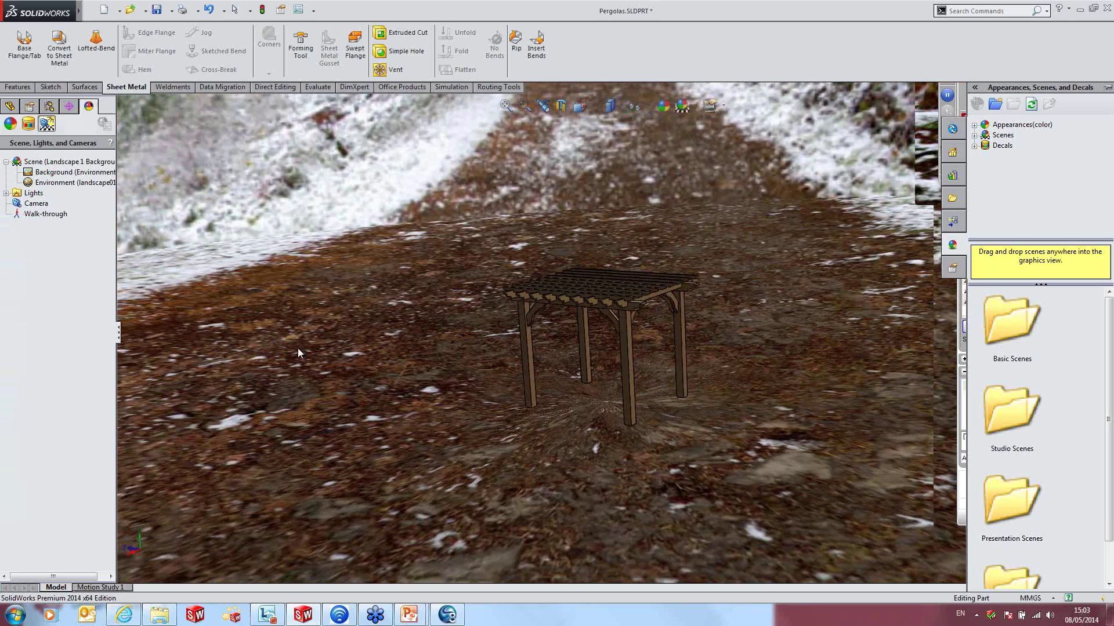
pyautogui.scroll(-5, 556, 341)
pyautogui.moveTo(556, 341)
pyautogui.mouseDown(button='middle')
pyautogui.moveTo(587, 348)
pyautogui.moveTo(572, 371)
pyautogui.moveTo(632, 373)
pyautogui.moveTo(596, 368)
pyautogui.mouseUp(button='middle')
pyautogui.press('Escape')
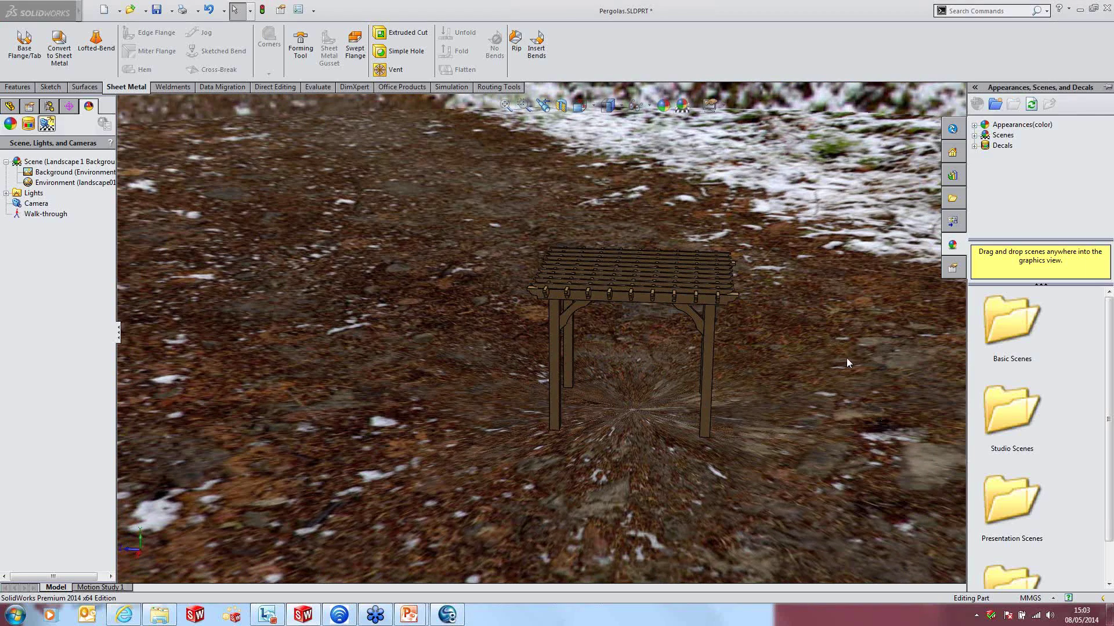
pyautogui.moveTo(812, 346)
pyautogui.mouseDown(button='middle')
pyautogui.moveTo(786, 306)
pyautogui.moveTo(1001, 127)
pyautogui.mouseUp(button='middle')
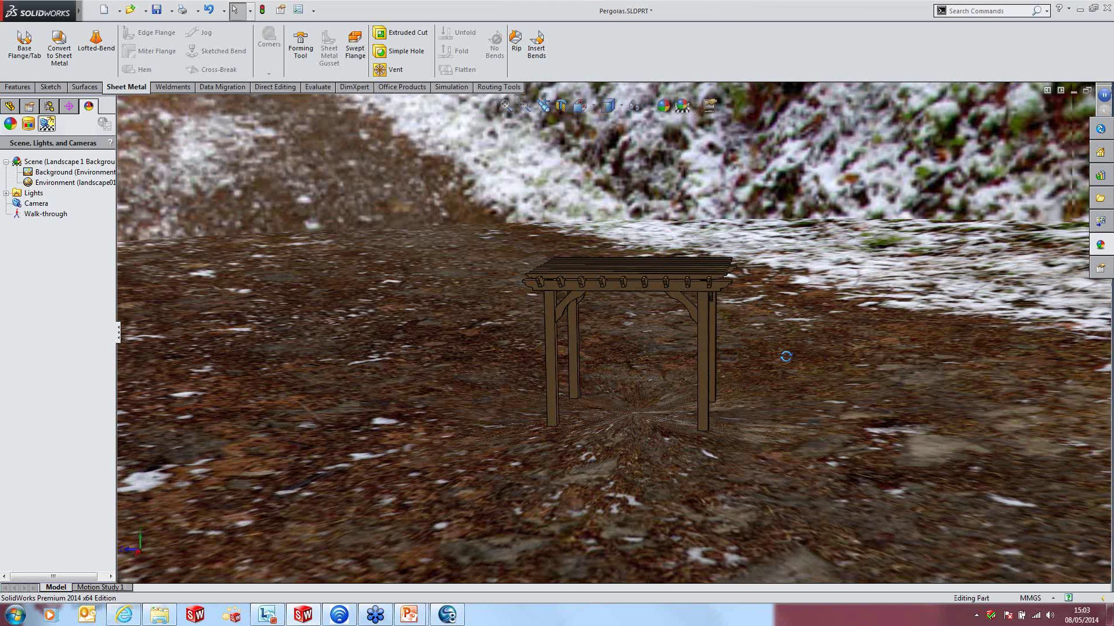
pyautogui.moveTo(789, 347); pyautogui.dragTo(739, 221, button='middle')
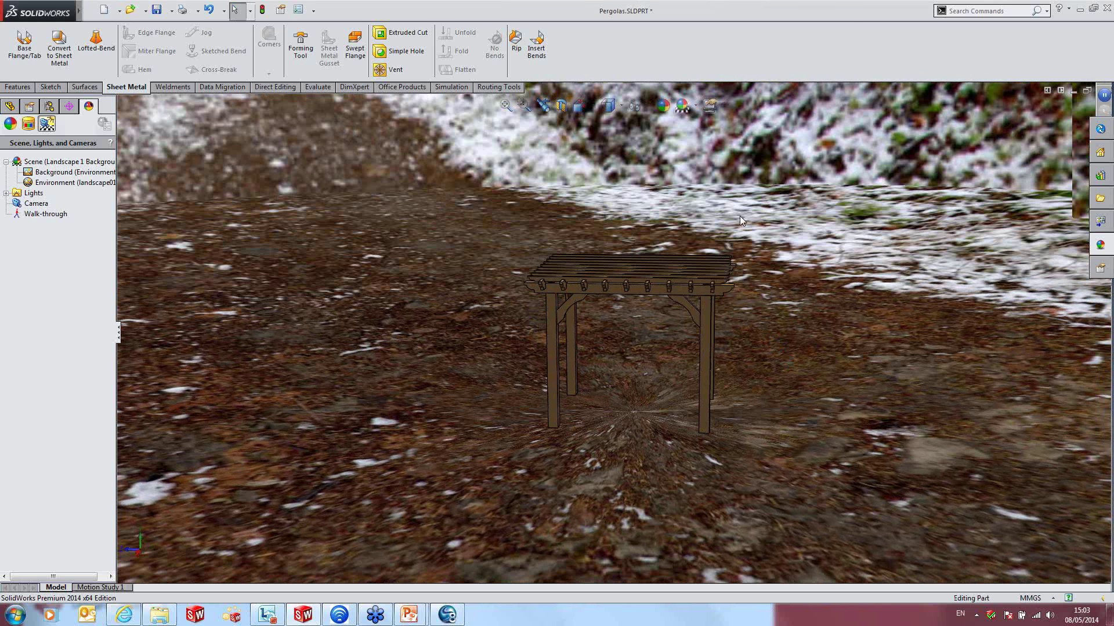
# - Apply the Plain White scene and turn on Shadows In Shaded Mode
pyautogui.click(695, 105)
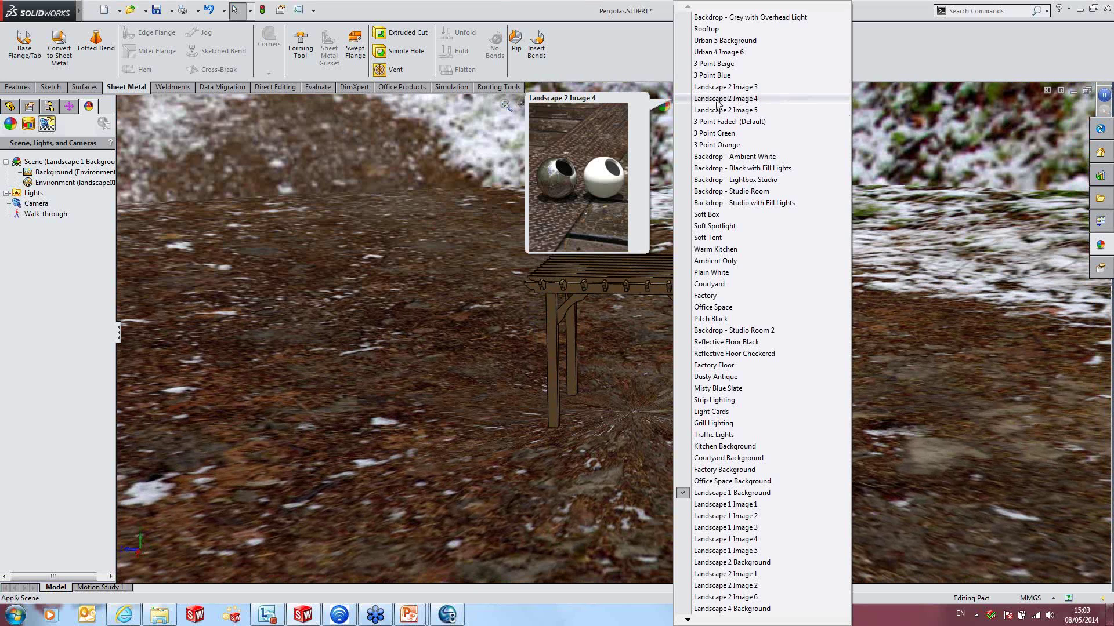
pyautogui.click(735, 272)
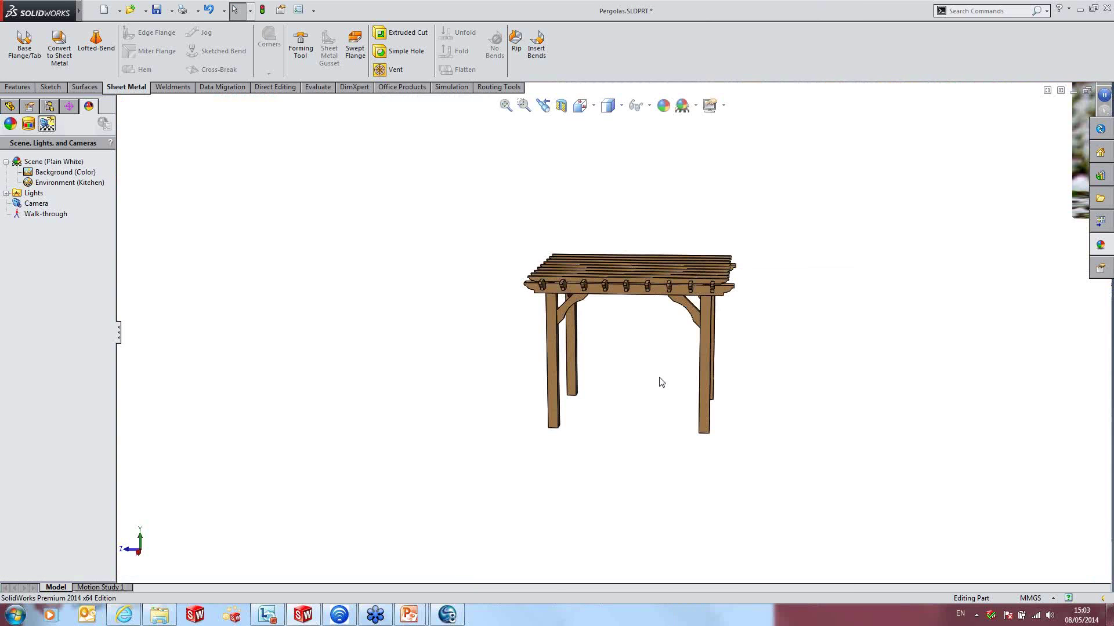
pyautogui.moveTo(661, 383)
pyautogui.mouseDown(button='middle')
pyautogui.moveTo(642, 348)
pyautogui.moveTo(642, 410)
pyautogui.moveTo(622, 394)
pyautogui.mouseUp(button='middle')
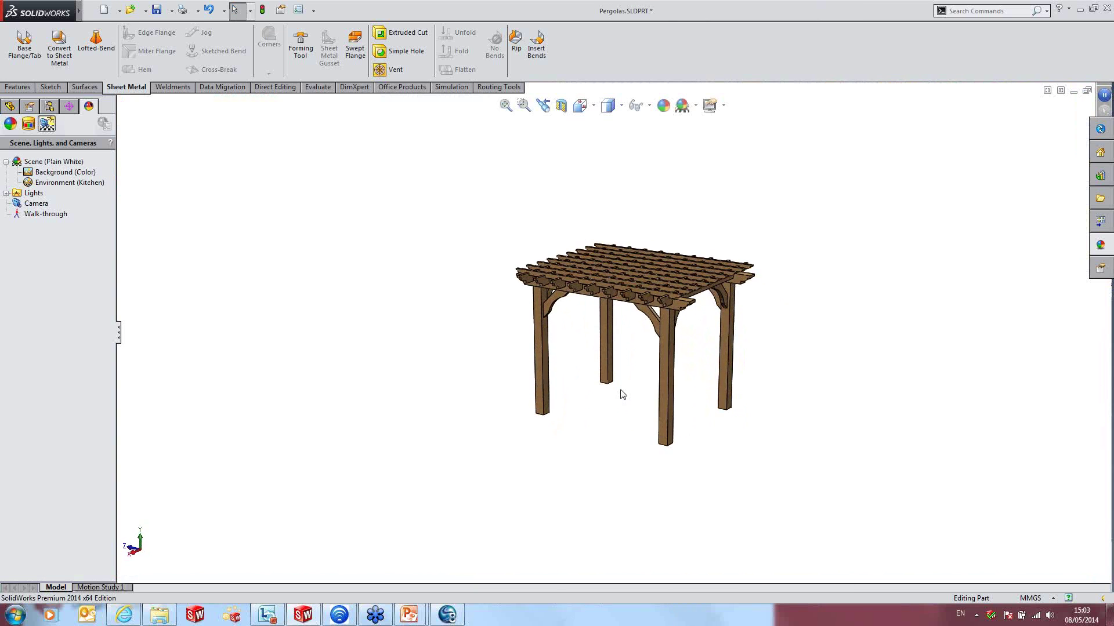
pyautogui.scroll(-2, 632, 356)
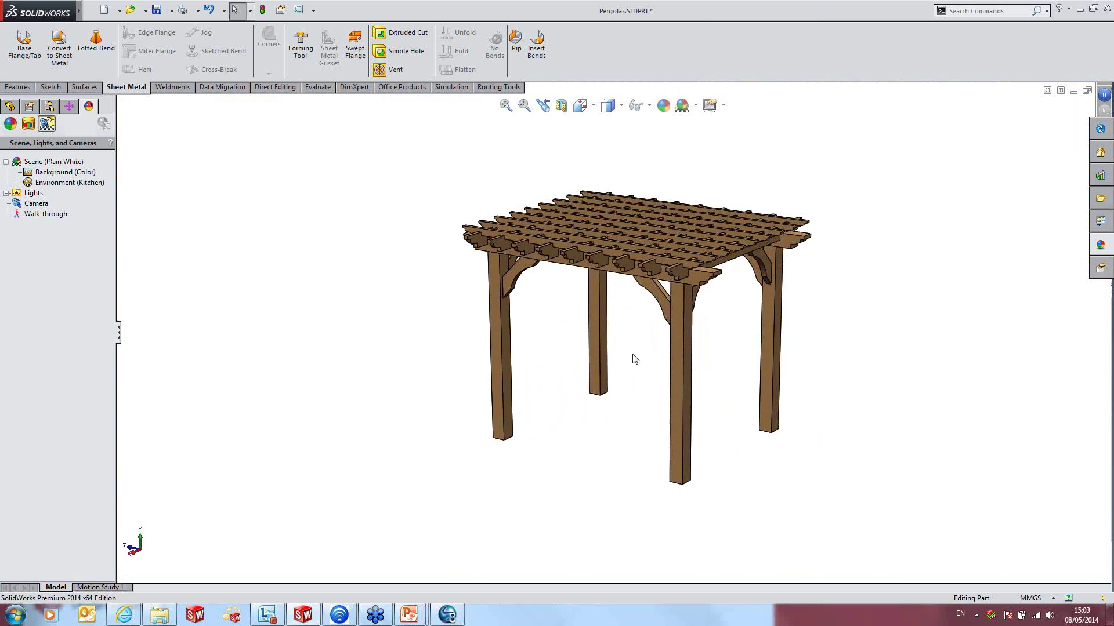
pyautogui.click(725, 106)
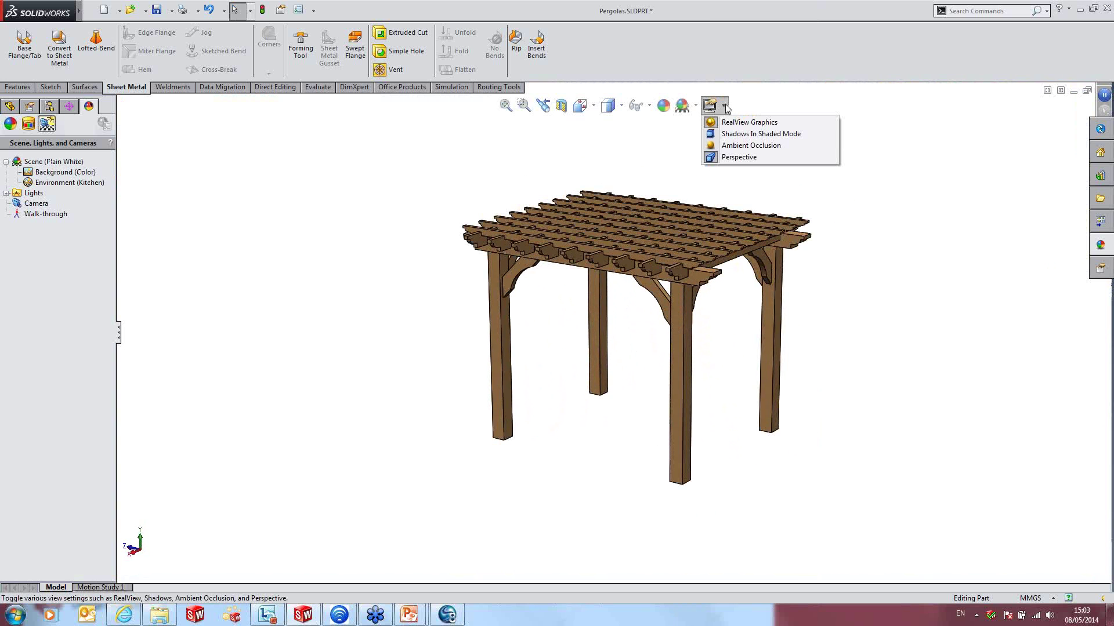
pyautogui.click(741, 135)
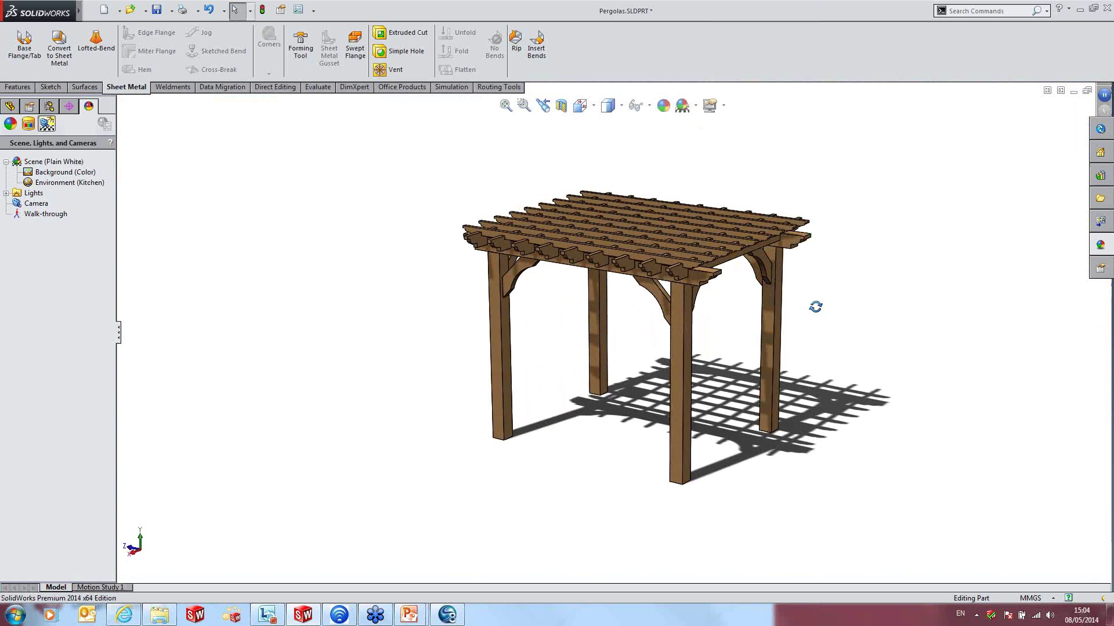
pyautogui.moveTo(816, 306)
pyautogui.mouseDown(button='middle')
pyautogui.moveTo(877, 281)
pyautogui.moveTo(949, 338)
pyautogui.moveTo(910, 323)
pyautogui.moveTo(921, 333)
pyautogui.mouseUp(button='middle')
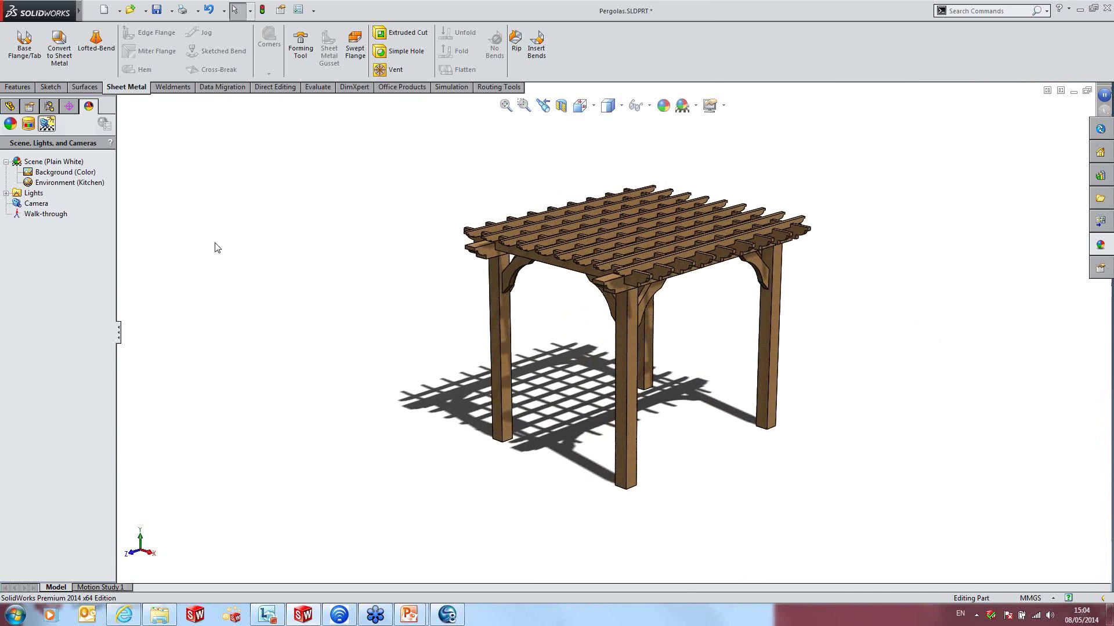
# - Expand Lights and inspect the Ambient, Directional3 and Directional4 lights
pyautogui.click(6, 193)
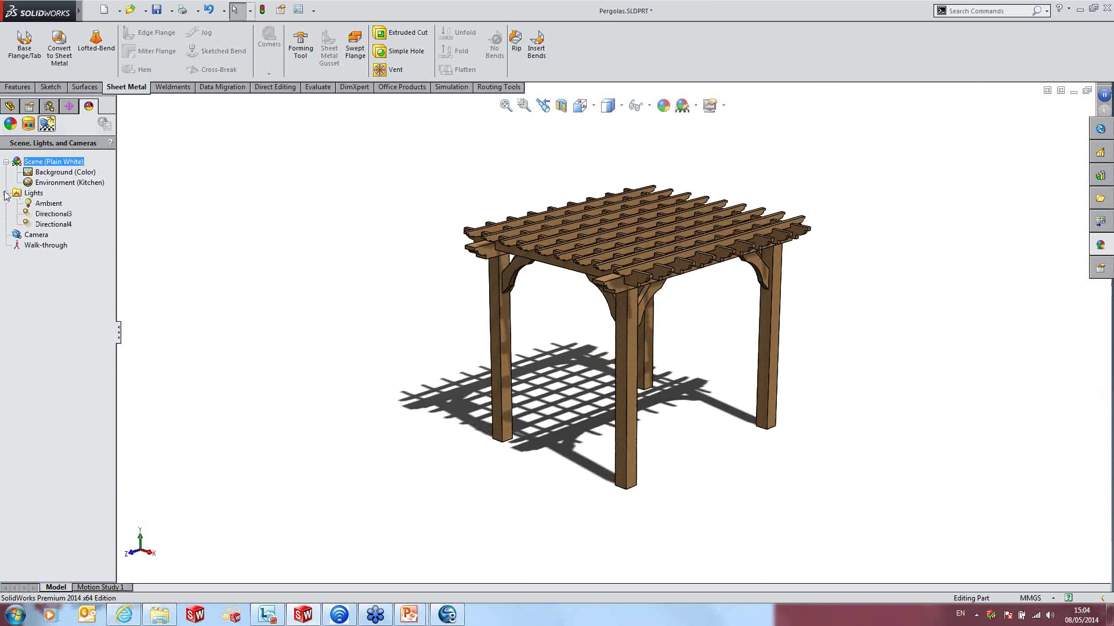
pyautogui.click(46, 204)
pyautogui.click(46, 214)
pyautogui.press('Up')
pyautogui.click(43, 225)
pyautogui.rightClick(37, 195)
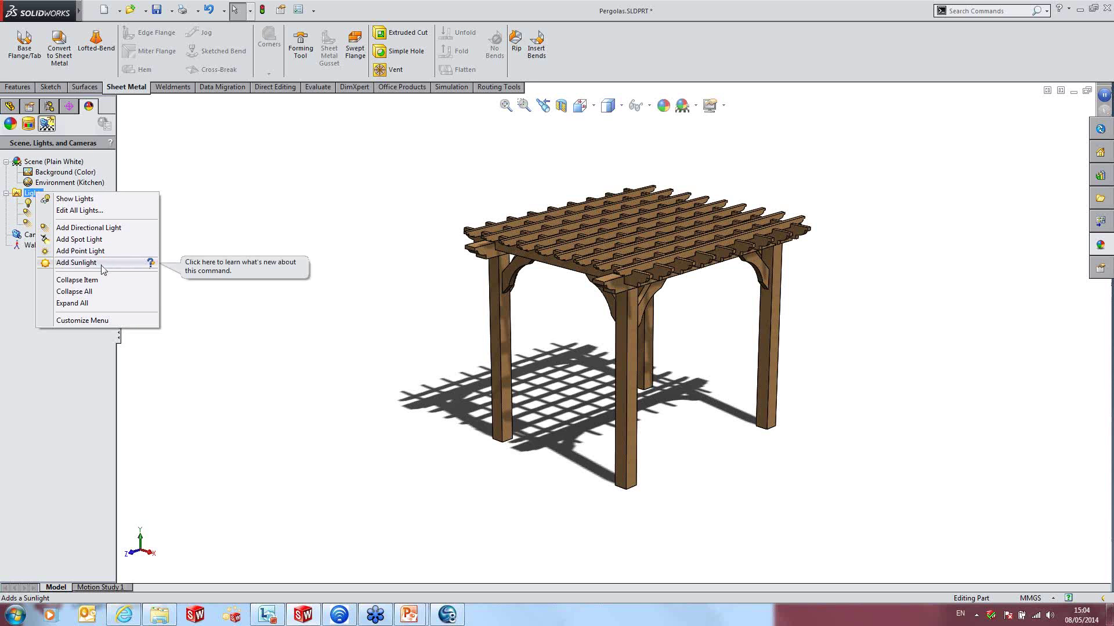
# - Choose Add Sunlight from the Lights menu to start the Sunlight setup
pyautogui.click(63, 264)
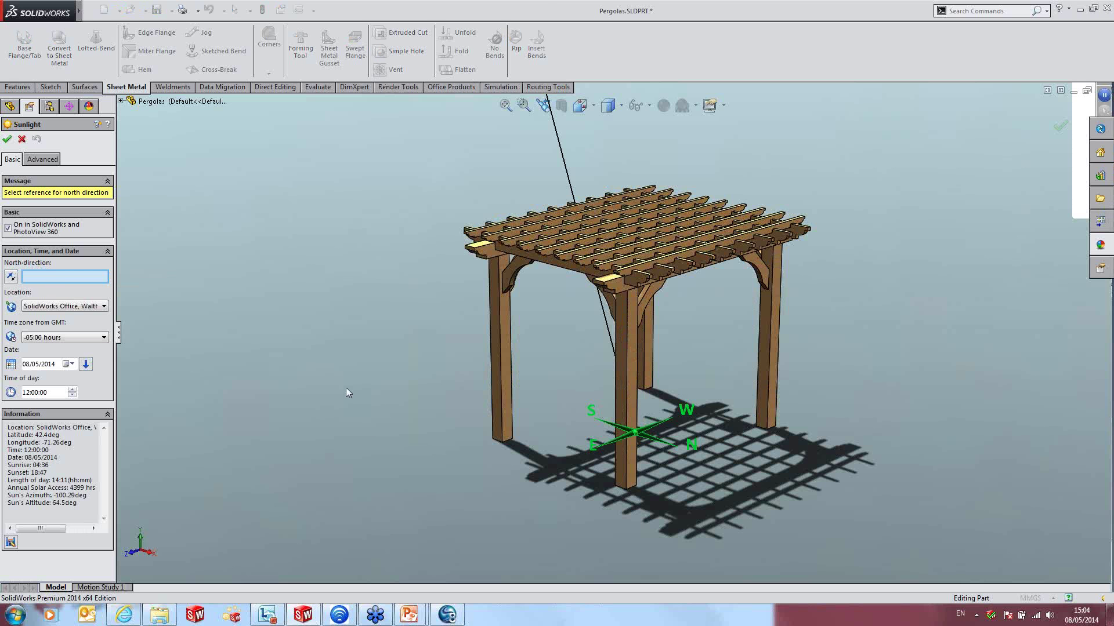
# - Set the Sunlight north direction to a pergola leg face (Face<1>)
pyautogui.moveTo(433, 423); pyautogui.dragTo(624, 469, button='middle')
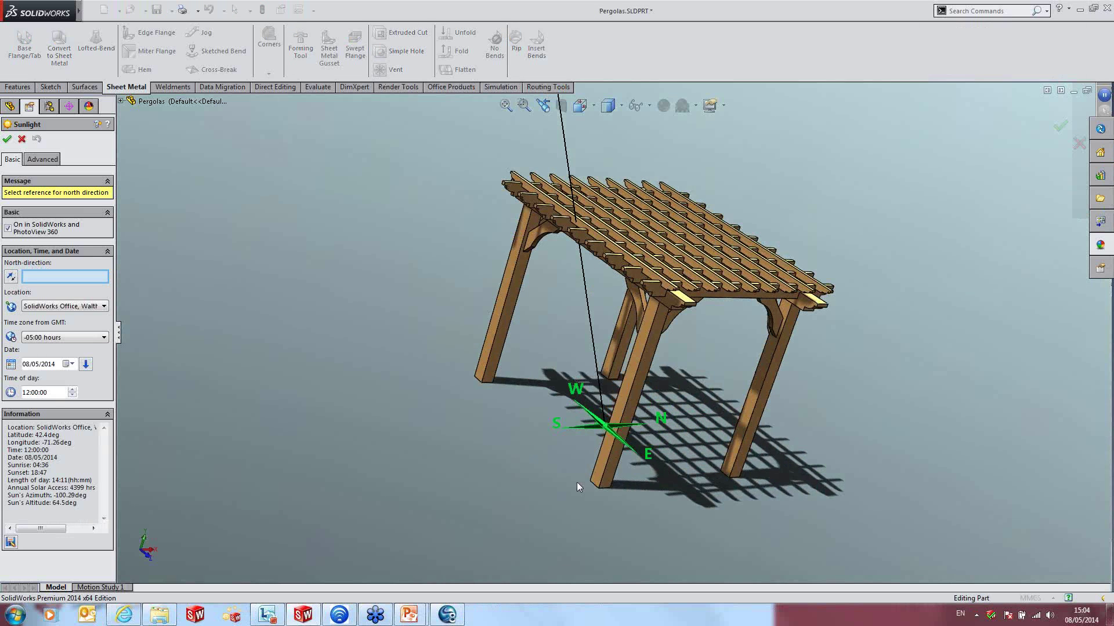
pyautogui.scroll(-2, 625, 469)
pyautogui.click(592, 444)
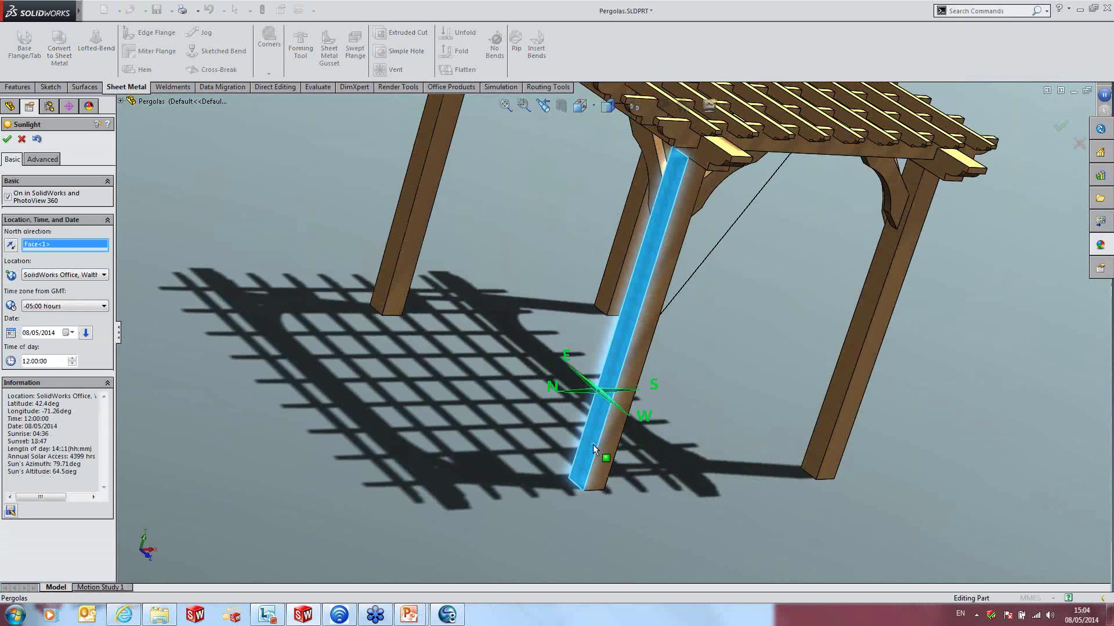
pyautogui.scroll(5, 639, 484)
pyautogui.moveTo(639, 484); pyautogui.dragTo(717, 328, button='middle')
pyautogui.scroll(3, 713, 349)
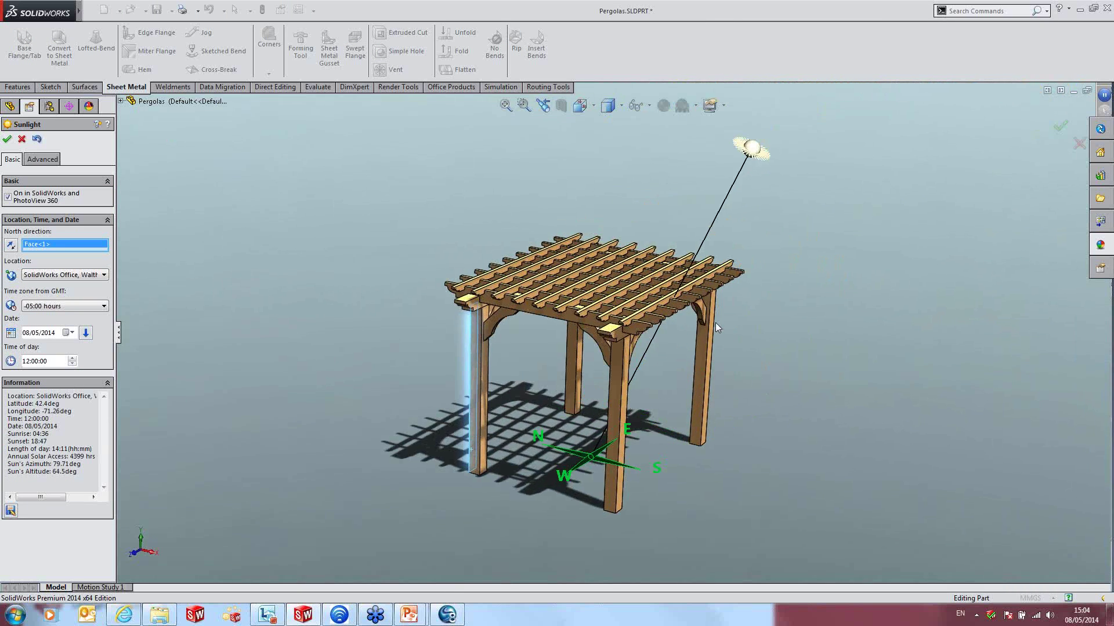
pyautogui.moveTo(742, 412); pyautogui.dragTo(680, 408, button='middle')
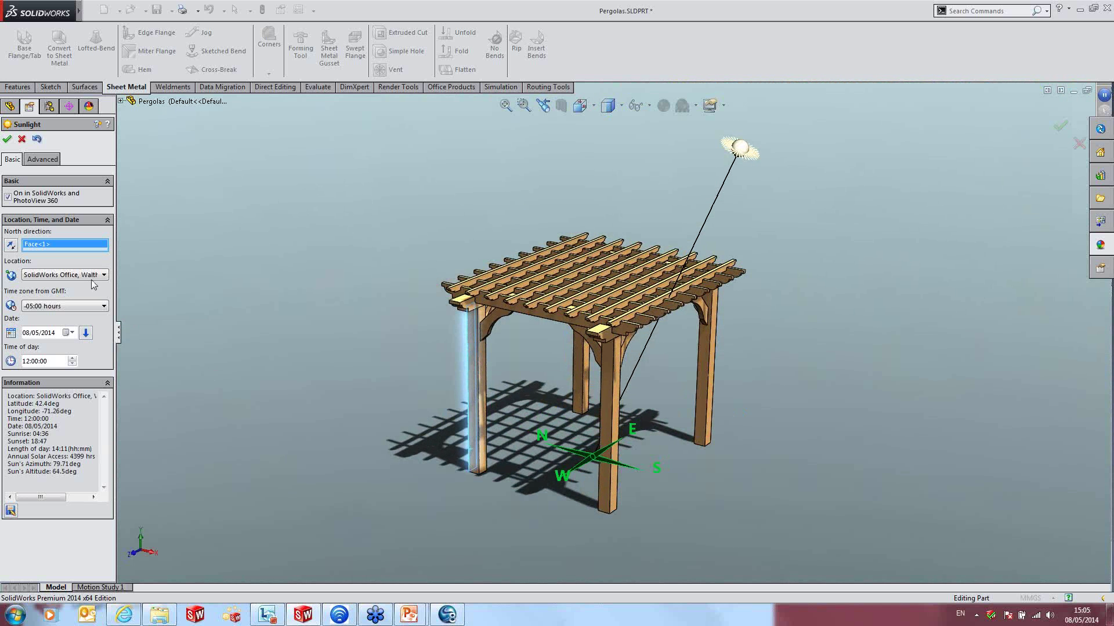
# - Check the Location (SolidWorks Office) and -05:00 time zone lists, leaving both unchanged
pyautogui.click(95, 276)
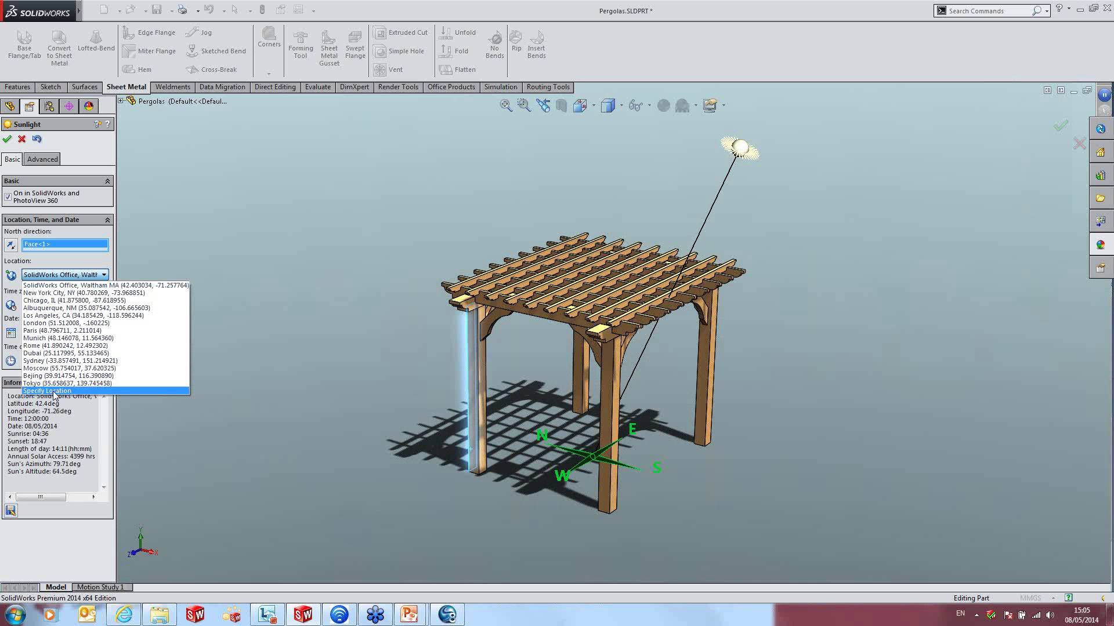
pyautogui.click(87, 265)
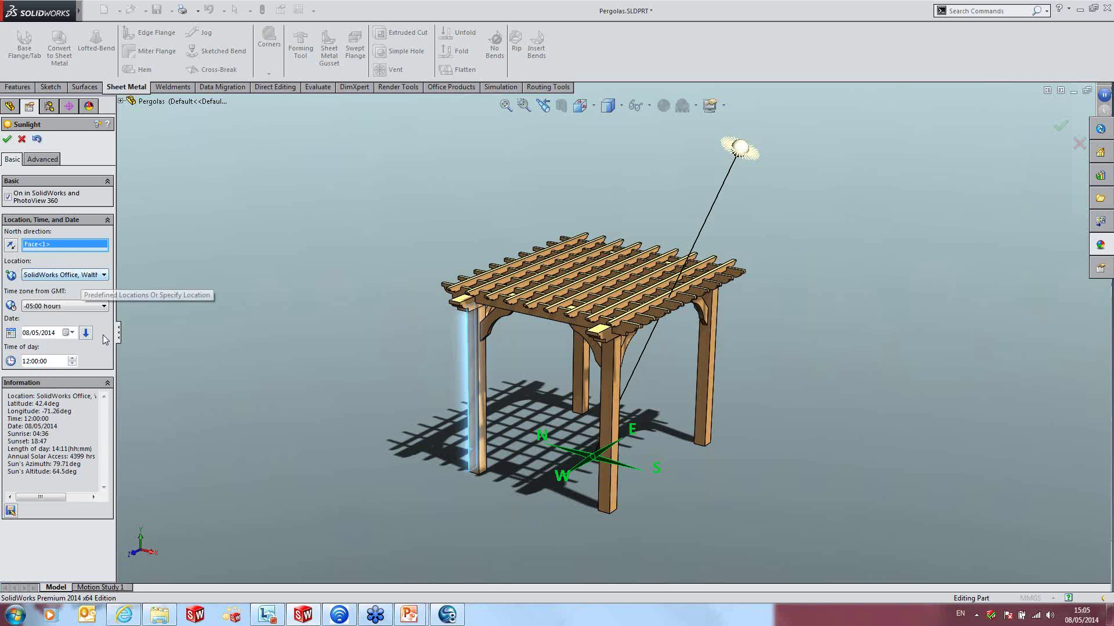
pyautogui.click(99, 308)
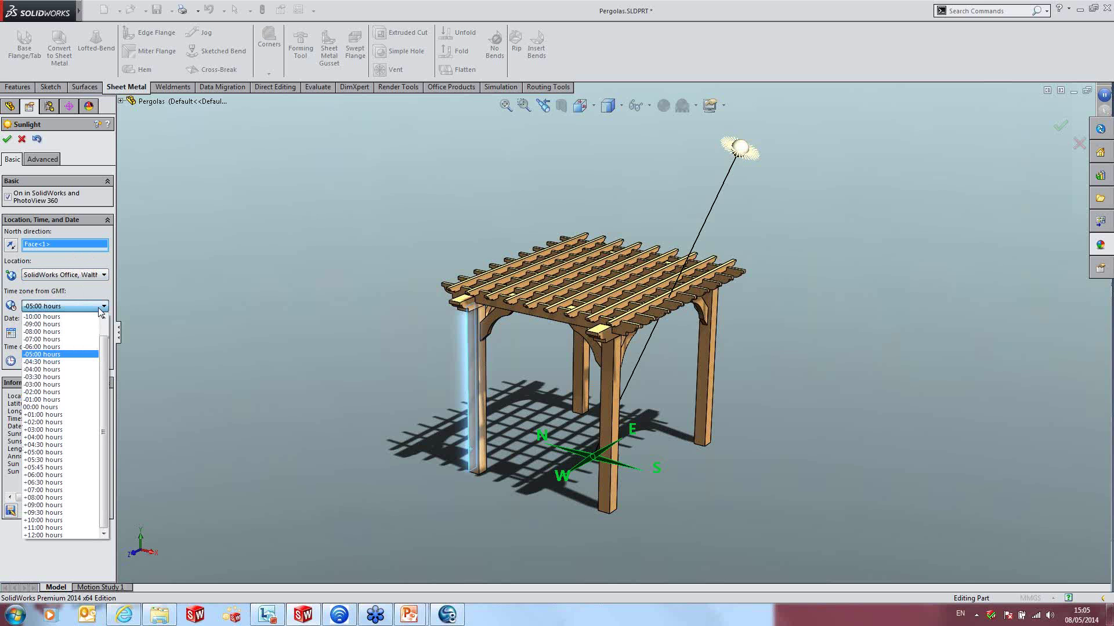
pyautogui.scroll(1, 93, 337)
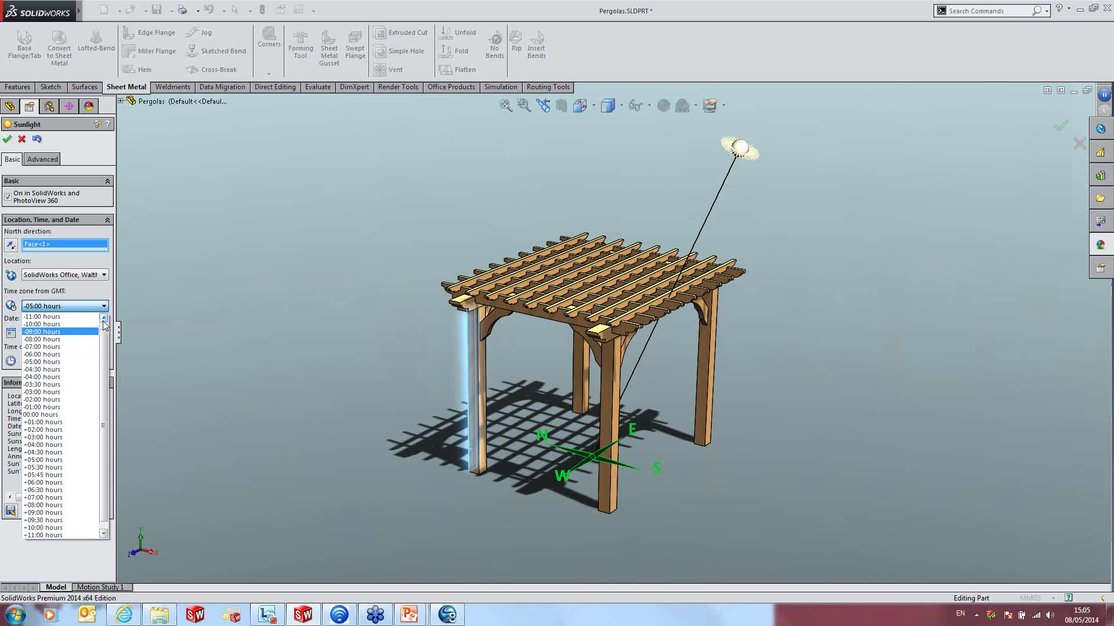
pyautogui.scroll(1, 87, 348)
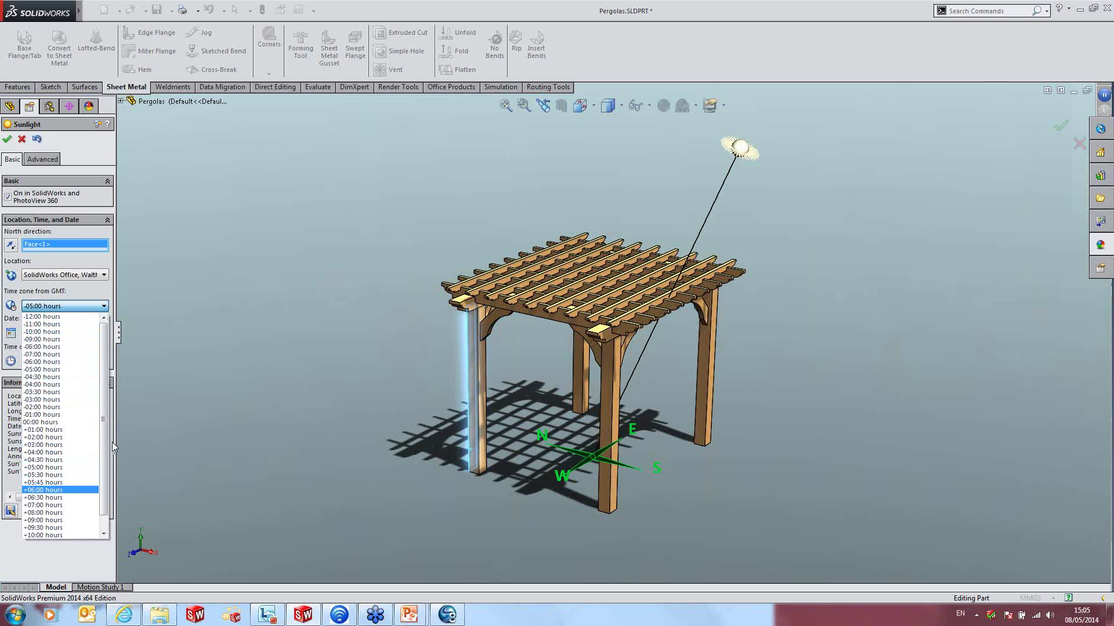
pyautogui.scroll(-1, 110, 447)
pyautogui.scroll(-1, 108, 476)
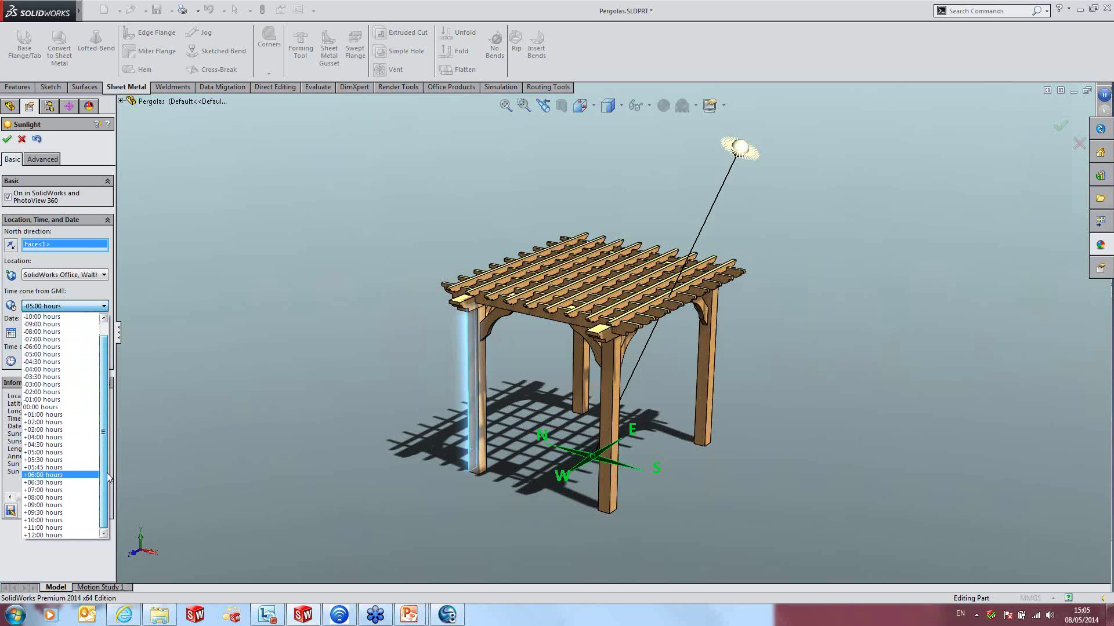
pyautogui.click(104, 306)
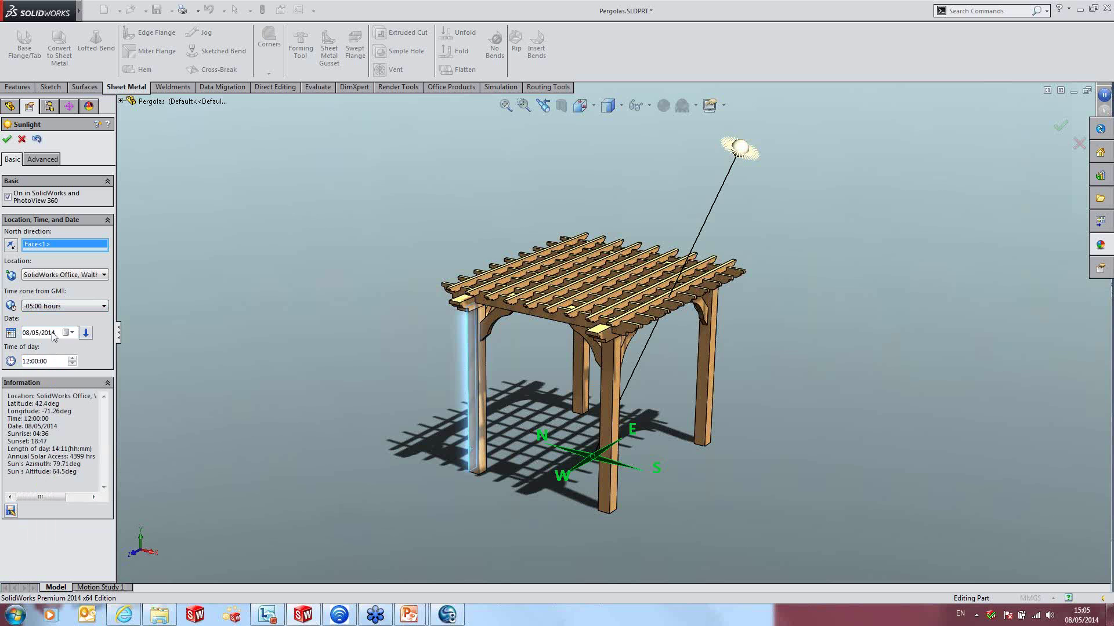
# - Browse the preset date options but keep the sunlight date at 08/05/2014
pyautogui.click(72, 333)
pyautogui.click(74, 337)
pyautogui.click(66, 332)
pyautogui.click(89, 332)
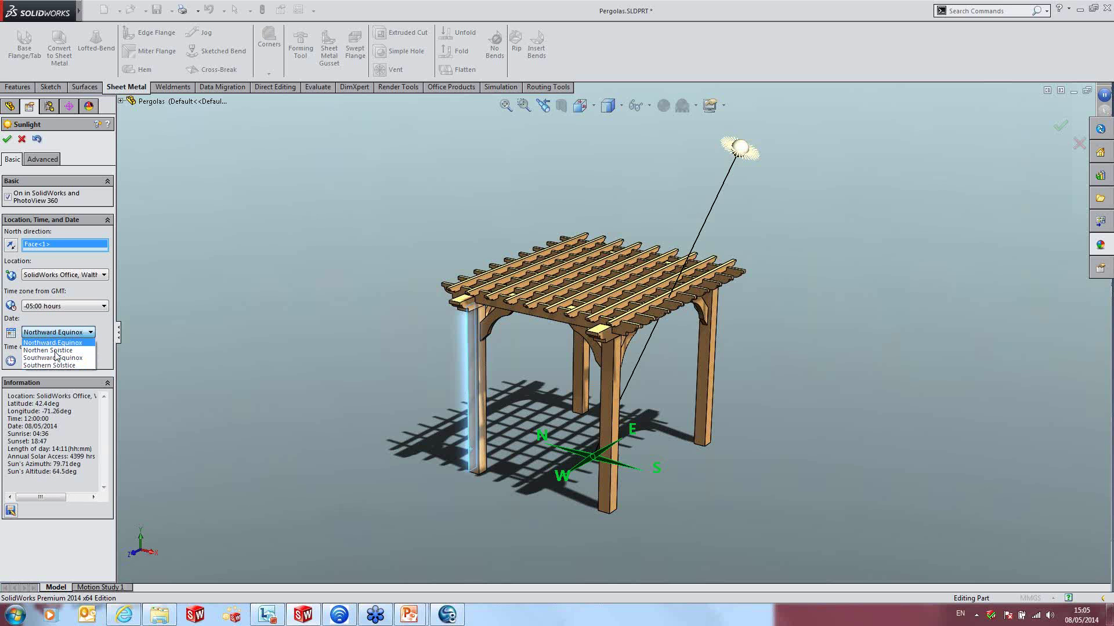
pyautogui.click(103, 322)
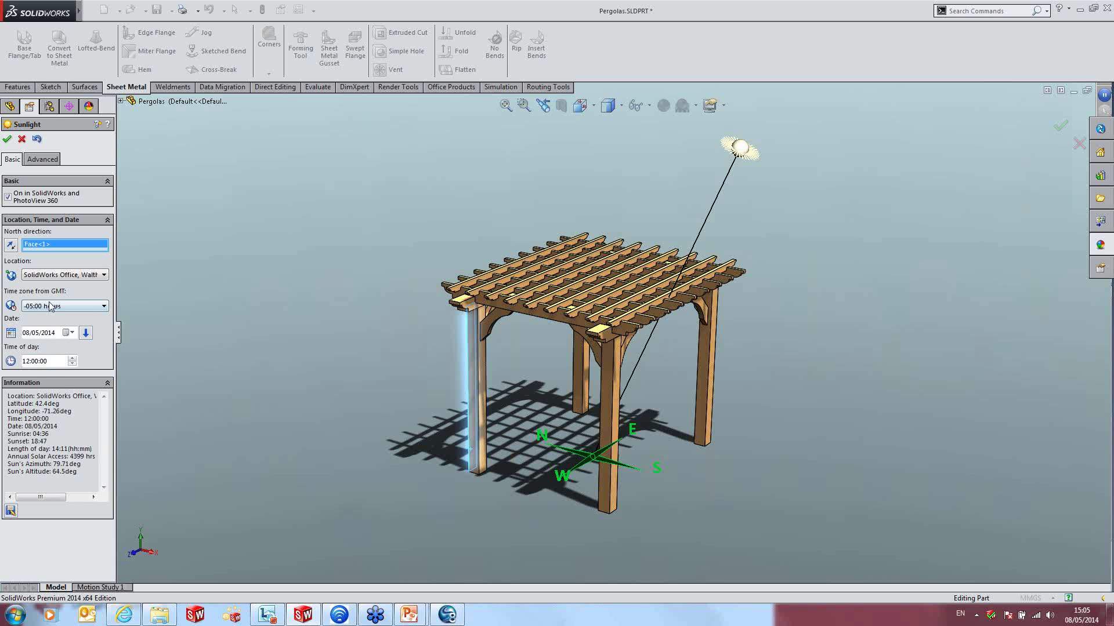
# - Set the Sunlight time of day to 08:00:00 and confirm the Sunlight
pyautogui.click(72, 361)
pyautogui.click(33, 364)
pyautogui.click(72, 364)
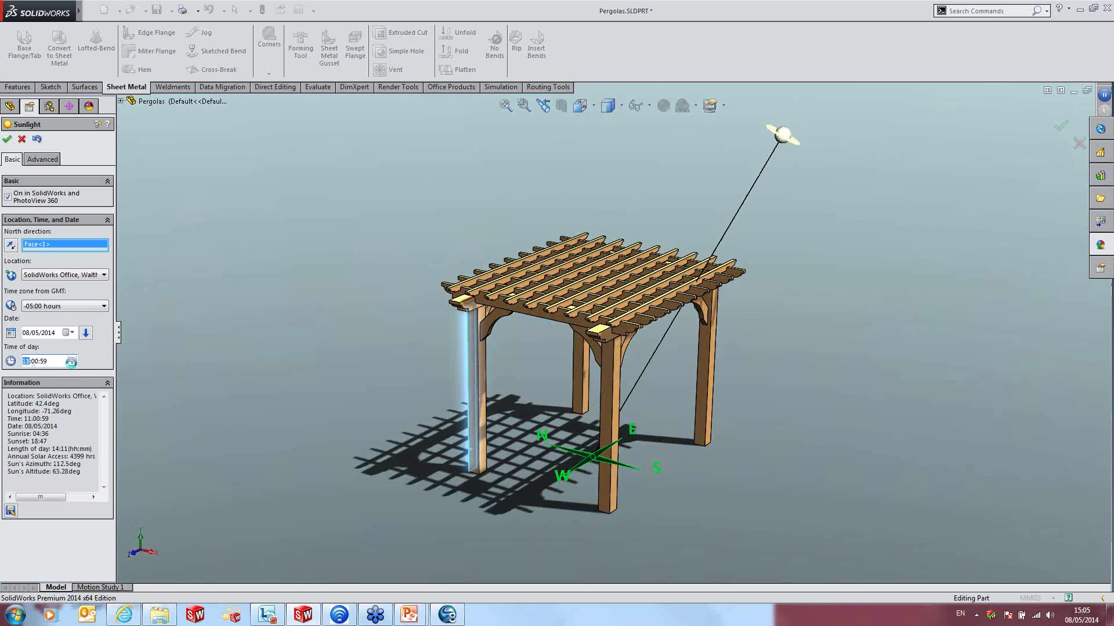
pyautogui.click(72, 365)
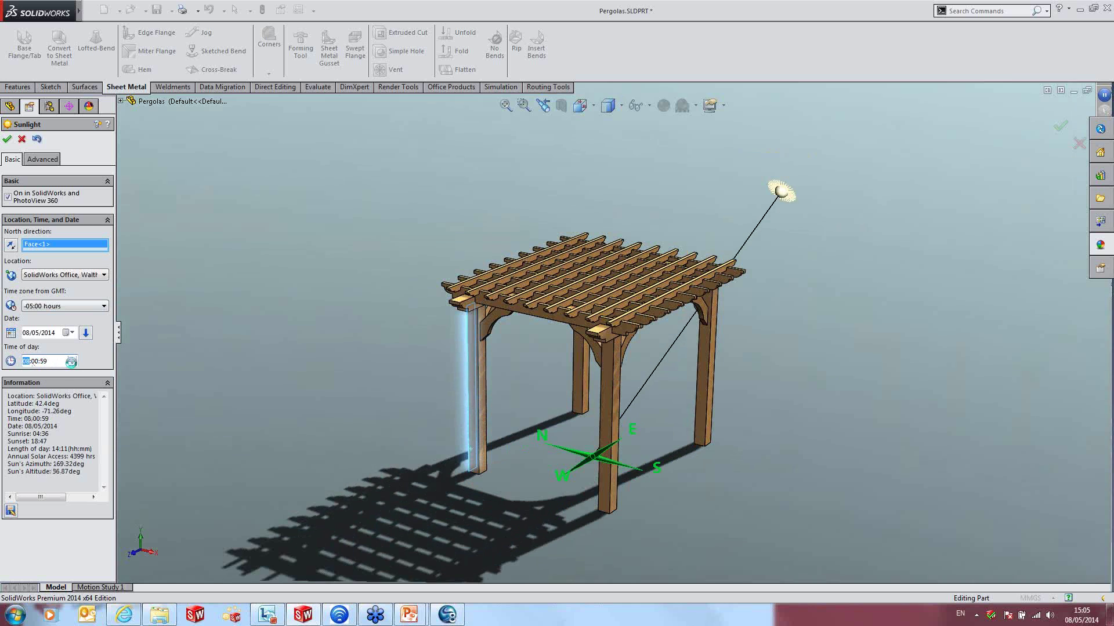
pyautogui.click(71, 364)
pyautogui.click(72, 358)
pyautogui.click(62, 364)
pyautogui.write('00')
pyautogui.click(201, 370)
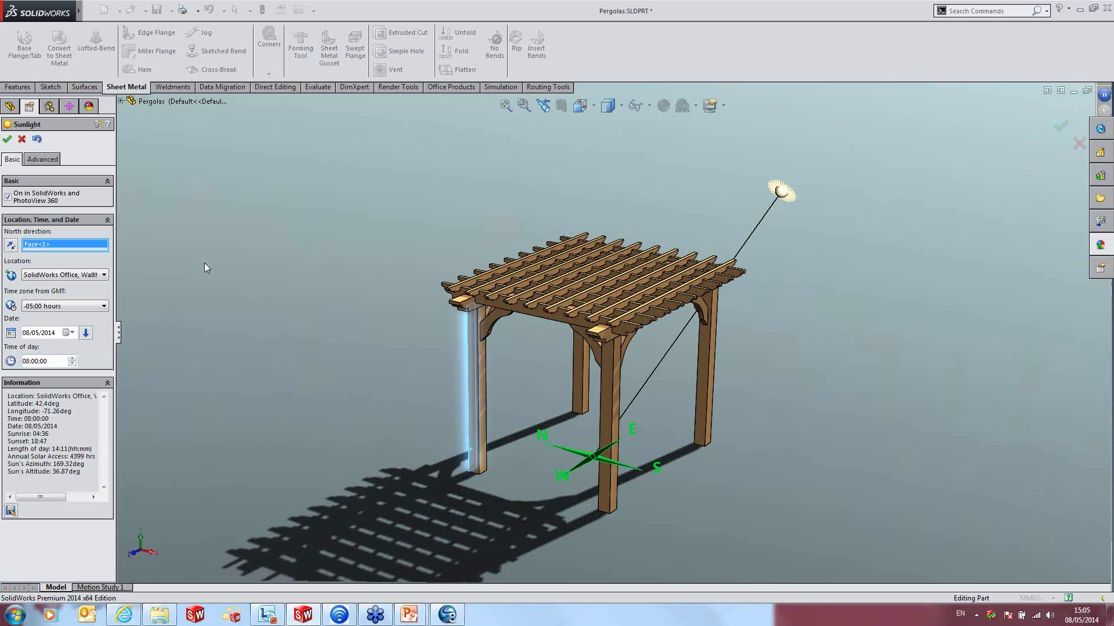
pyautogui.click(7, 140)
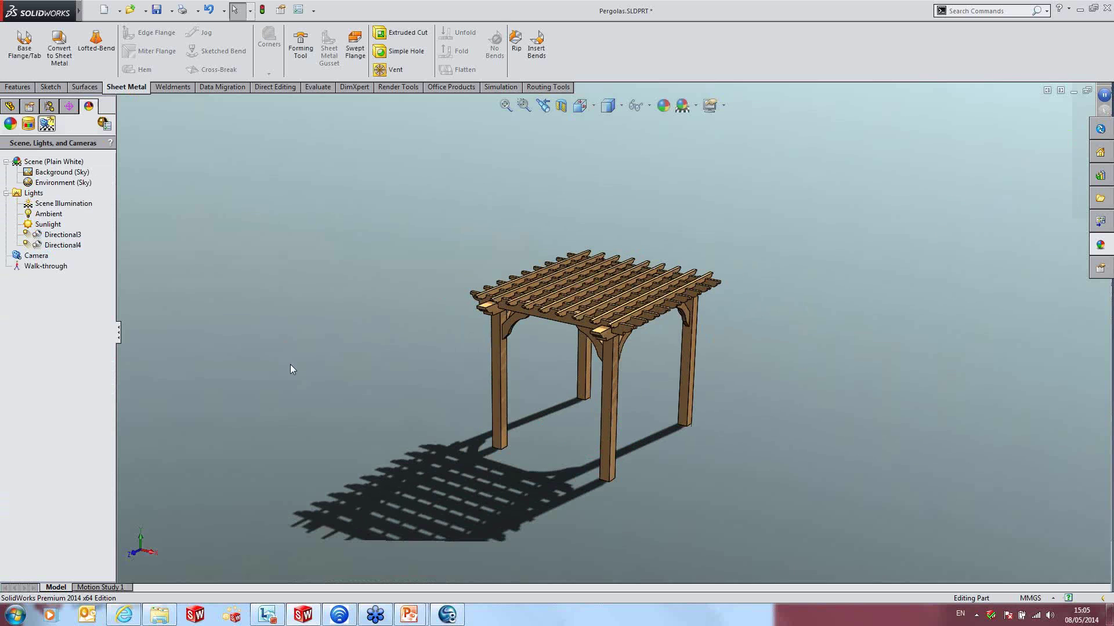
# - Orbit the pergola, then bring up the 10-second Motion Study 1 timeline
pyautogui.moveTo(290, 365)
pyautogui.mouseDown(button='middle')
pyautogui.moveTo(343, 370)
pyautogui.moveTo(313, 353)
pyautogui.moveTo(320, 381)
pyautogui.moveTo(294, 355)
pyautogui.moveTo(243, 375)
pyautogui.moveTo(280, 356)
pyautogui.moveTo(302, 378)
pyautogui.moveTo(566, 443)
pyautogui.moveTo(642, 440)
pyautogui.moveTo(621, 434)
pyautogui.mouseUp(button='middle')
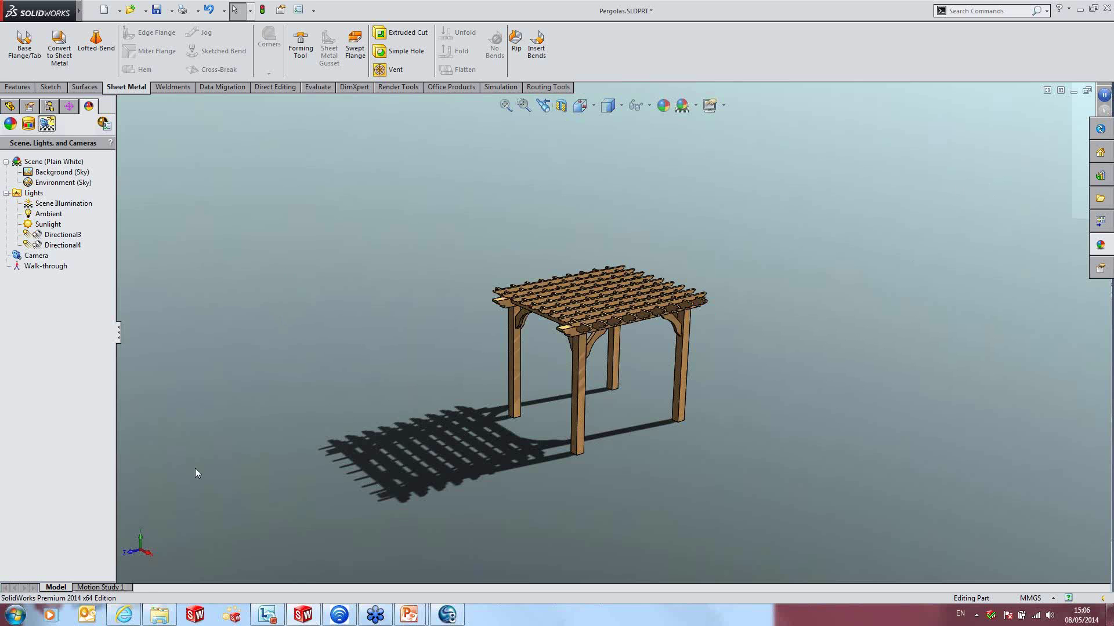
pyautogui.click(94, 588)
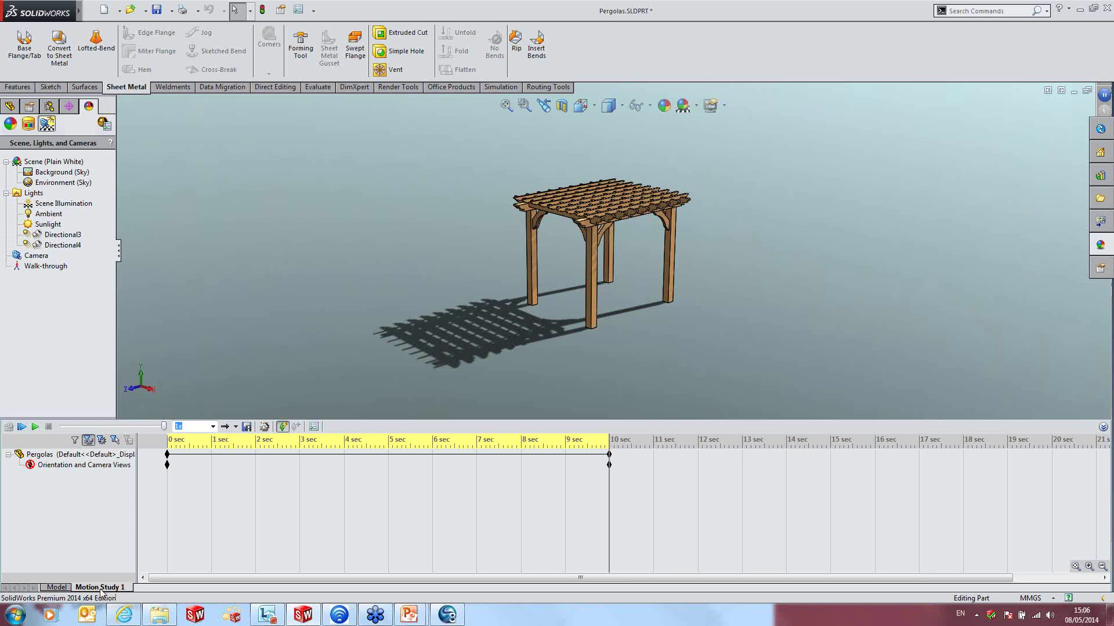
# - Reset the timeline to 0 sec, add the Sunlight track, and place the time bar at 10 sec
pyautogui.moveTo(609, 490); pyautogui.dragTo(151, 477)
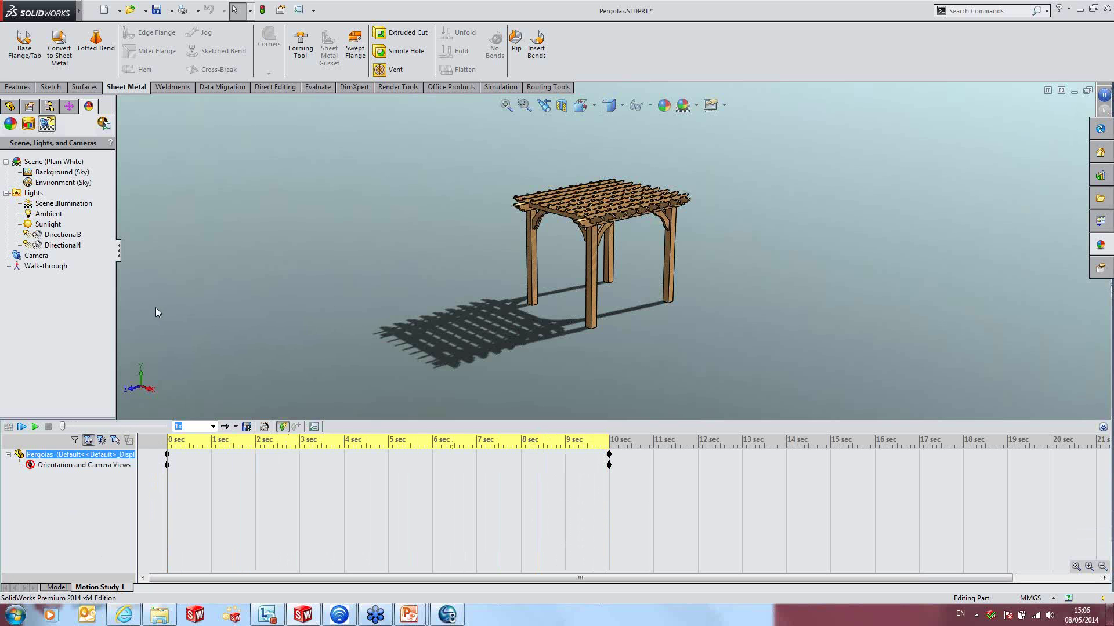
pyautogui.click(48, 225)
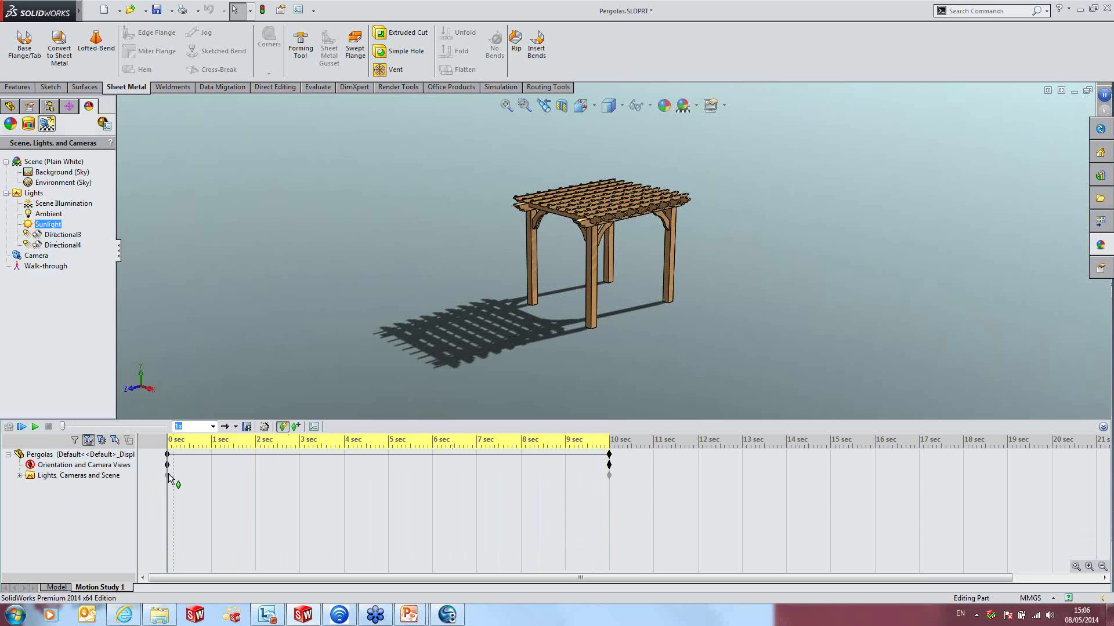
pyautogui.click(20, 475)
pyautogui.click(61, 487)
pyautogui.moveTo(177, 508)
pyautogui.mouseDown()
pyautogui.moveTo(168, 502)
pyautogui.moveTo(610, 496)
pyautogui.mouseUp()
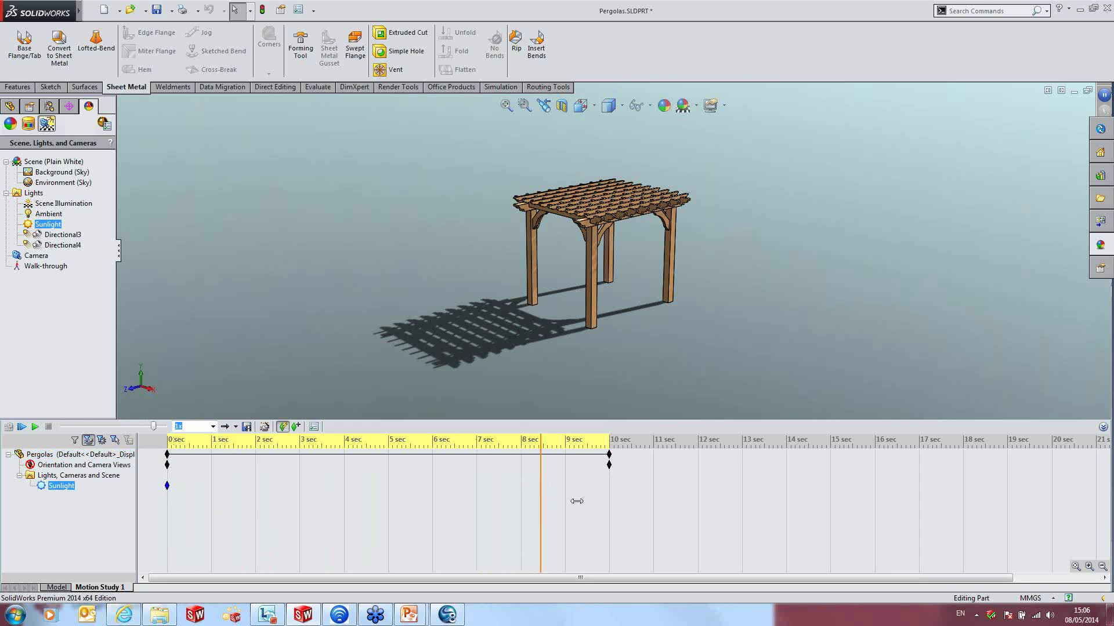
# - Set the Sunlight's time of day to 15:00 at the 10 sec keyframe
pyautogui.rightClick(49, 489)
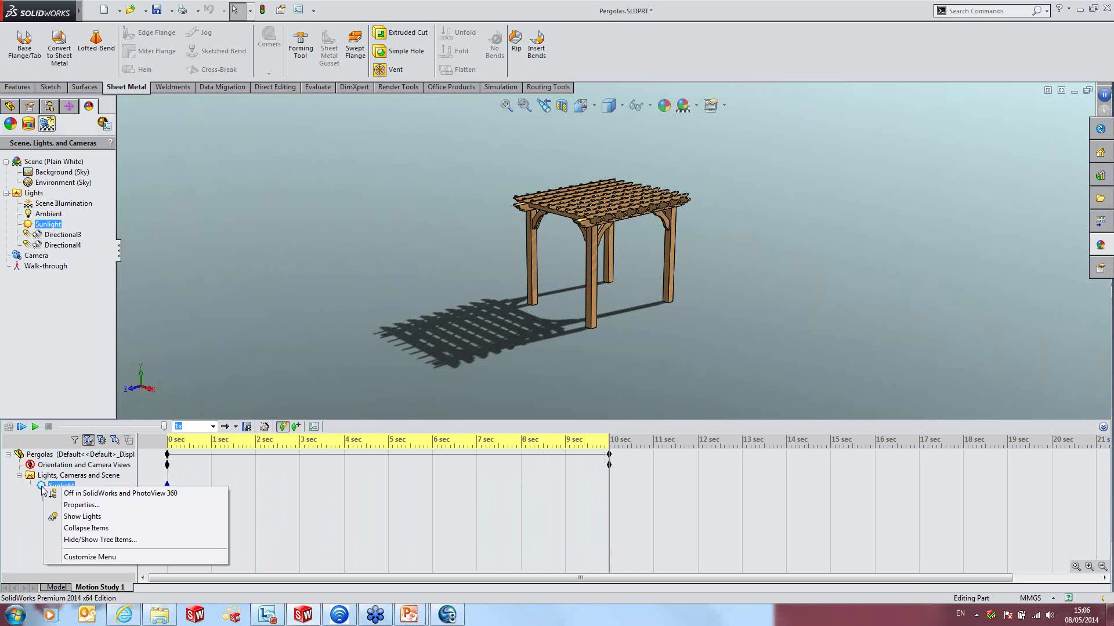
pyautogui.click(80, 505)
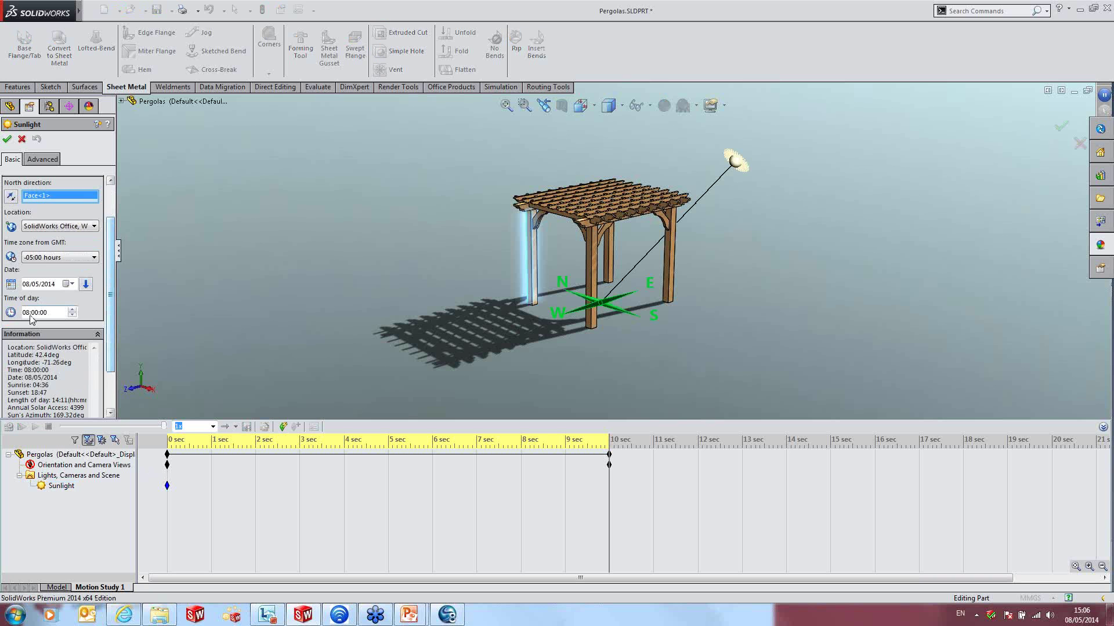
pyautogui.click(26, 312)
pyautogui.click(72, 309)
pyautogui.click(72, 309)
pyautogui.click(72, 308)
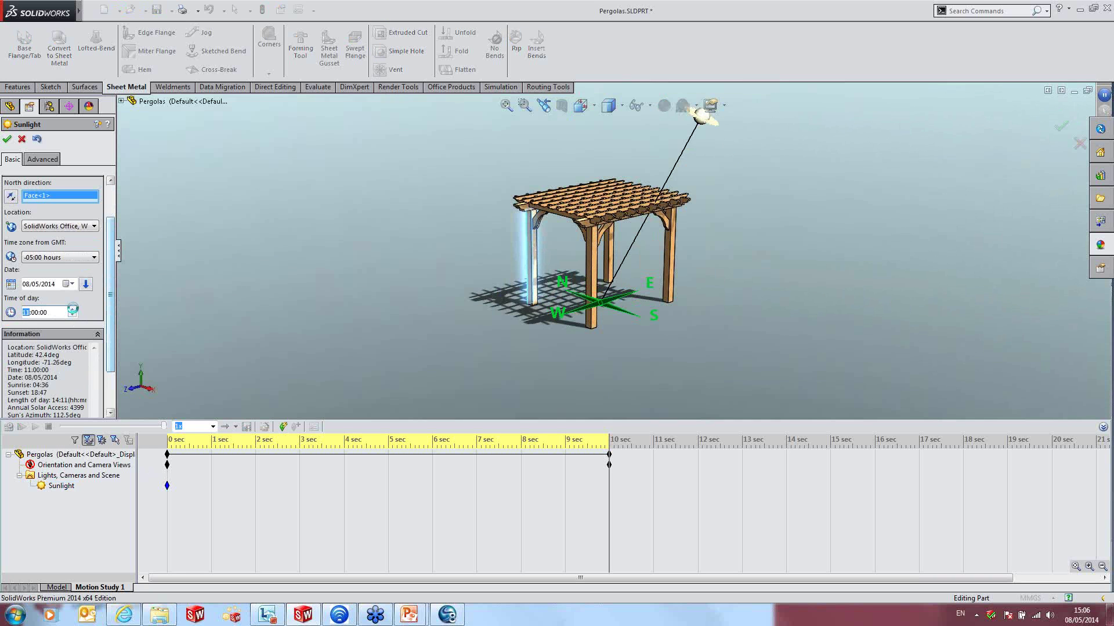
pyautogui.click(72, 309)
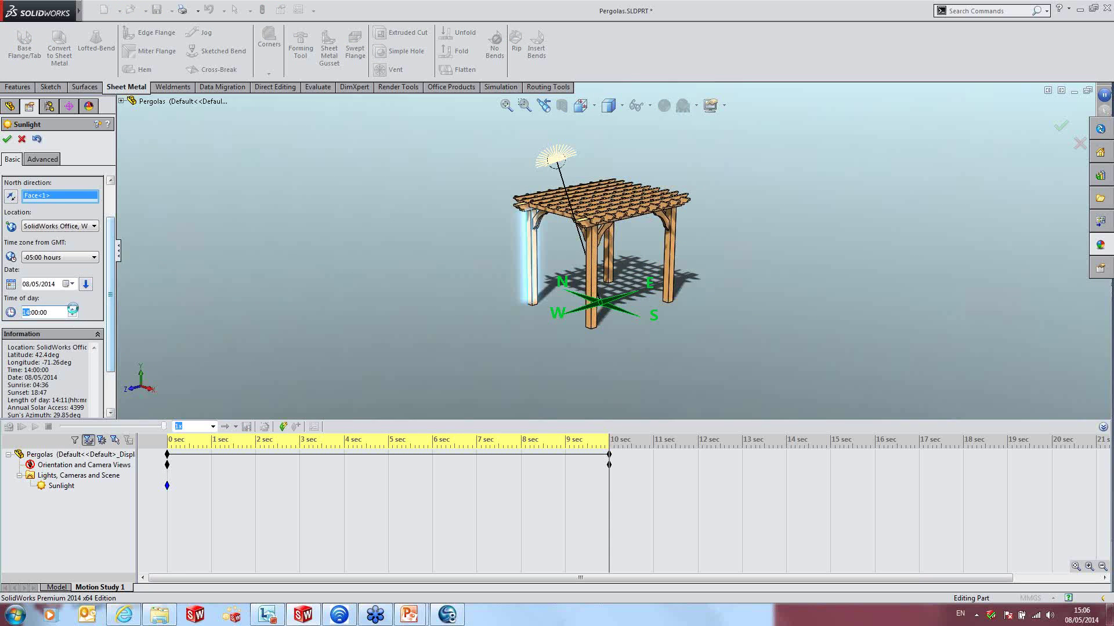
pyautogui.click(72, 309)
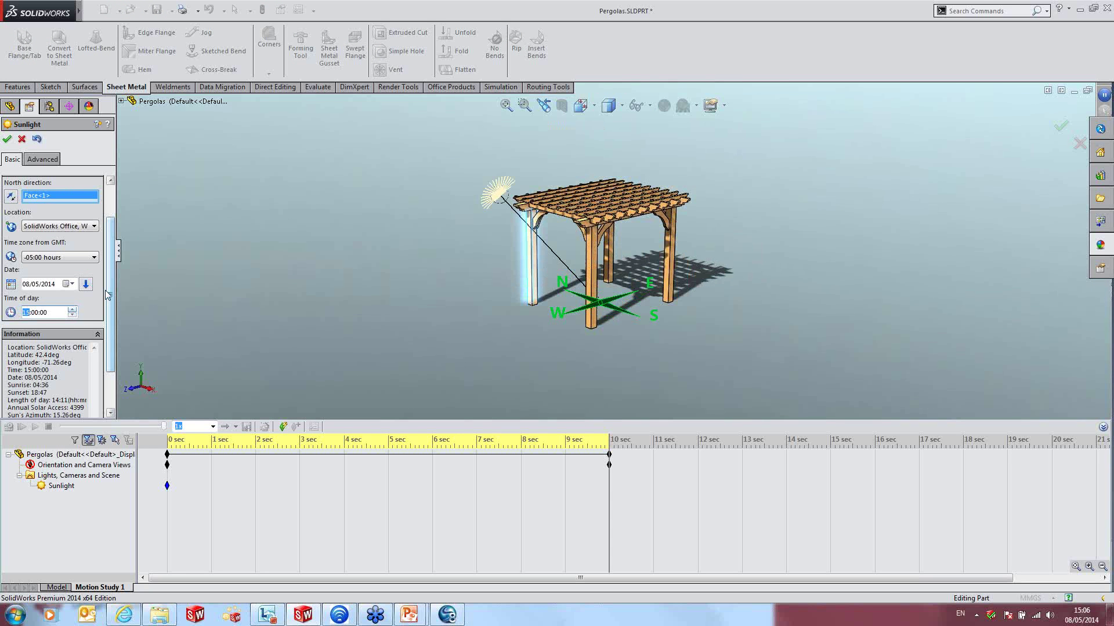
pyautogui.click(8, 140)
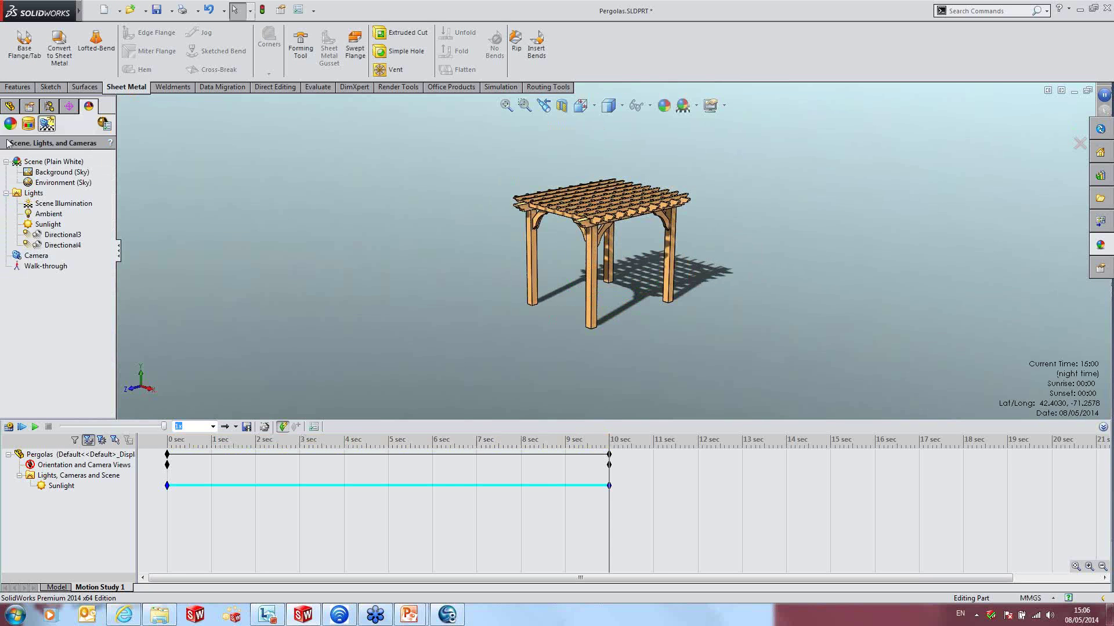
# - Play the sunlight animation, then scrub back to 0 sec with the 08:00 shadow
pyautogui.click(36, 427)
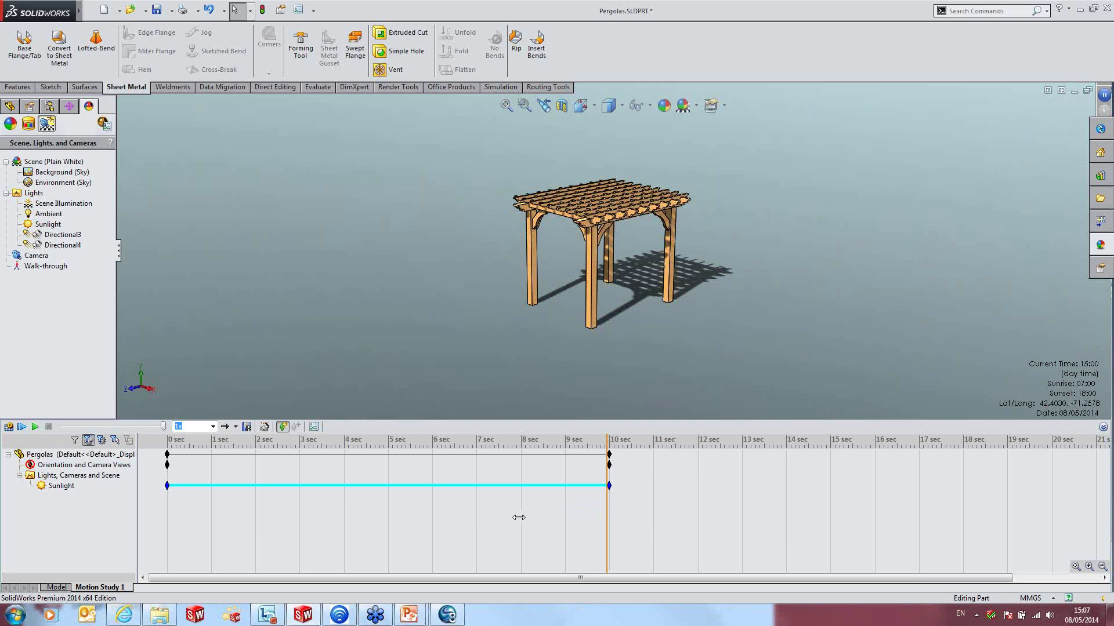
pyautogui.click(235, 522)
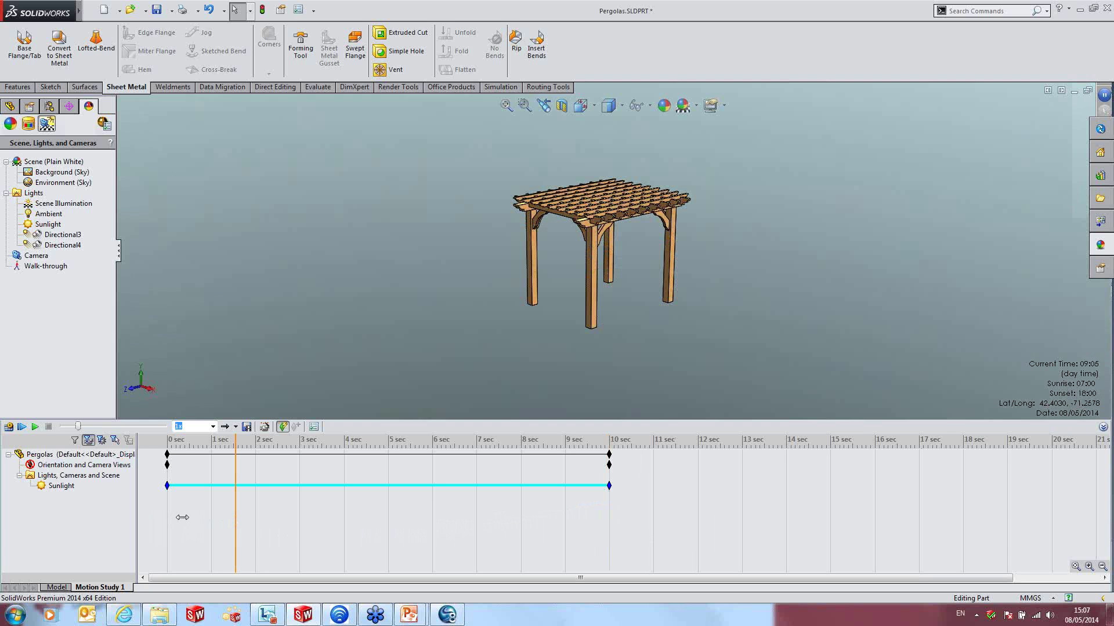
pyautogui.click(177, 508)
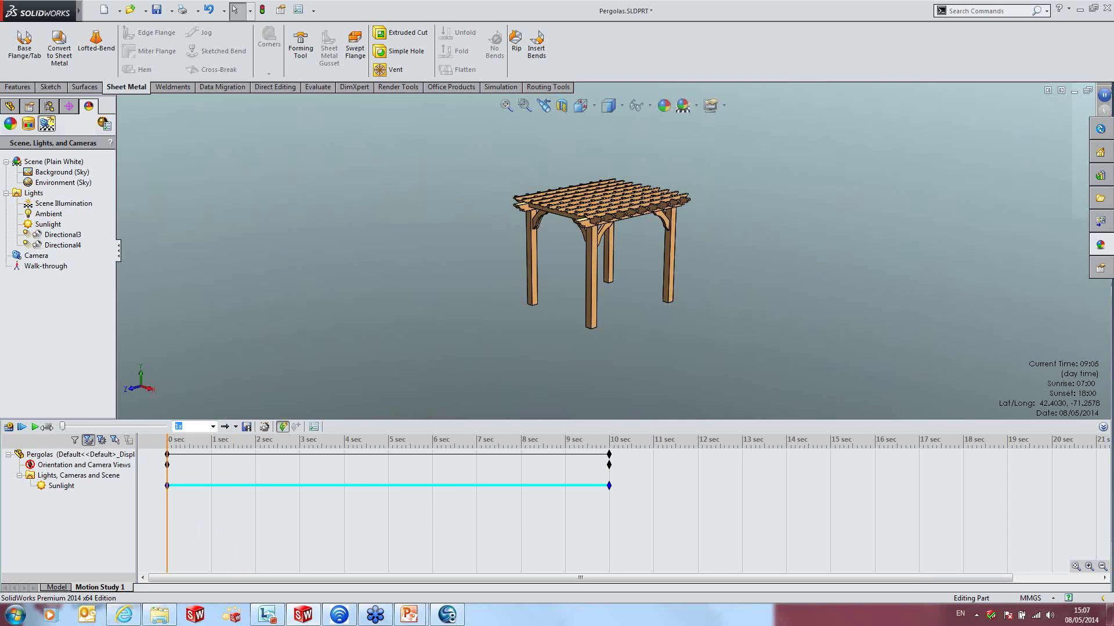
pyautogui.click(35, 426)
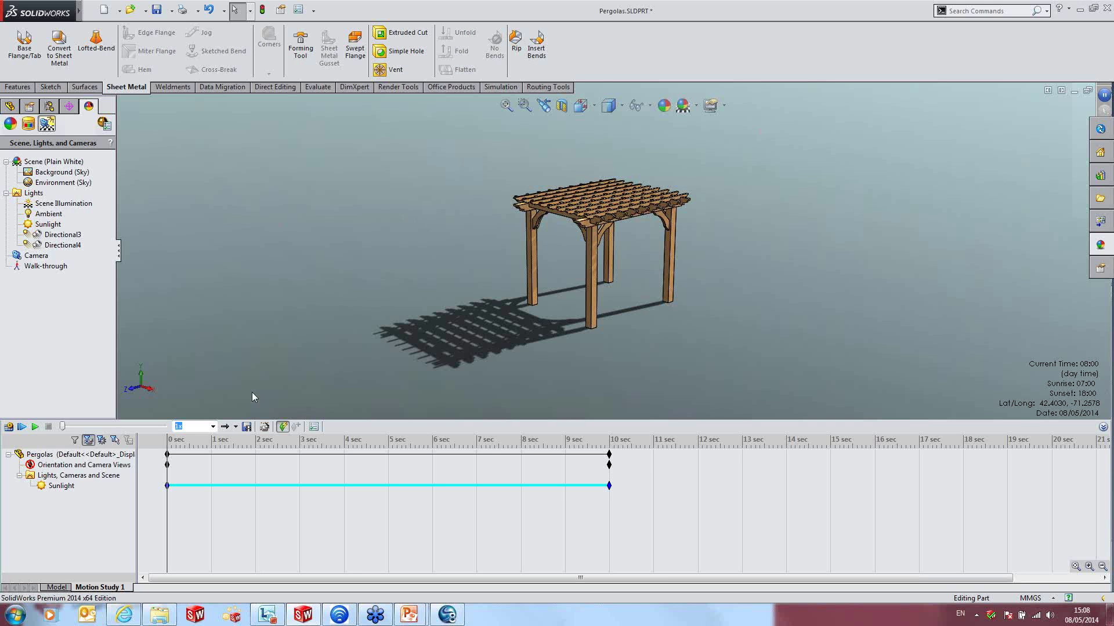
# - Review and cancel the Save Animation settings, then show the Apply Scene list
pyautogui.click(246, 428)
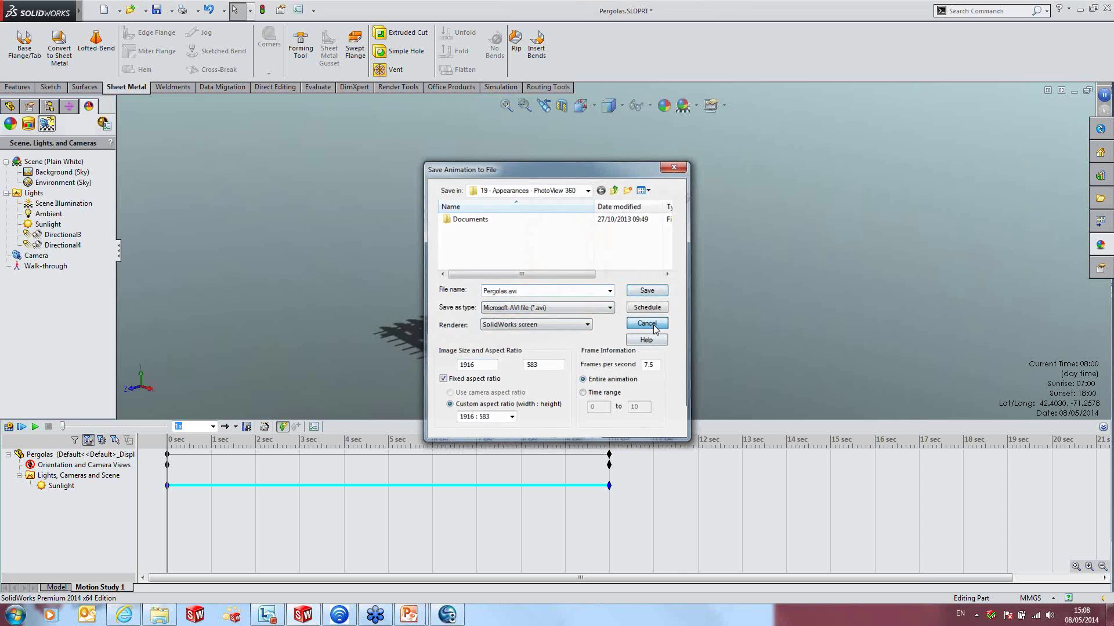
pyautogui.click(649, 324)
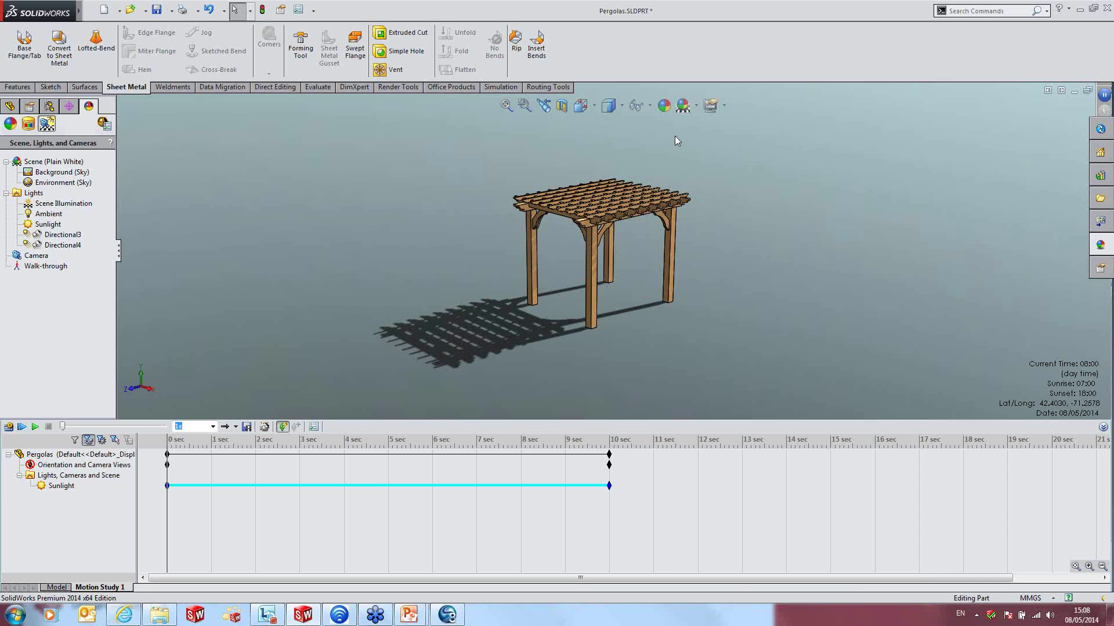
pyautogui.click(696, 106)
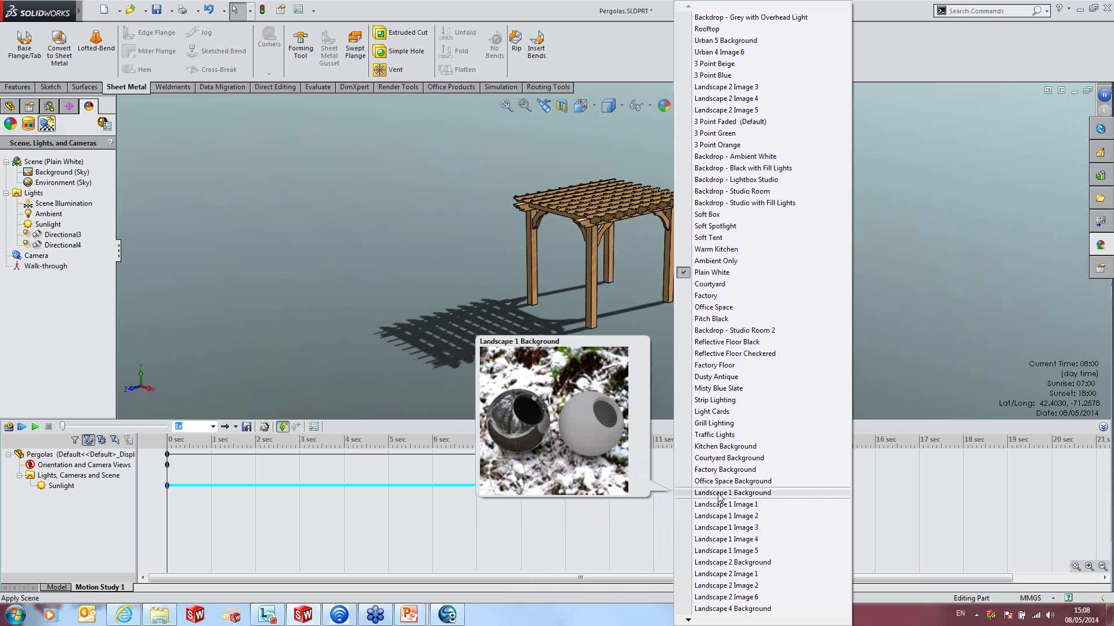
# - Keep the Plain White scene and select Sunlight, Pergolas and the Orientation and Camera Views track
pyautogui.click(349, 193)
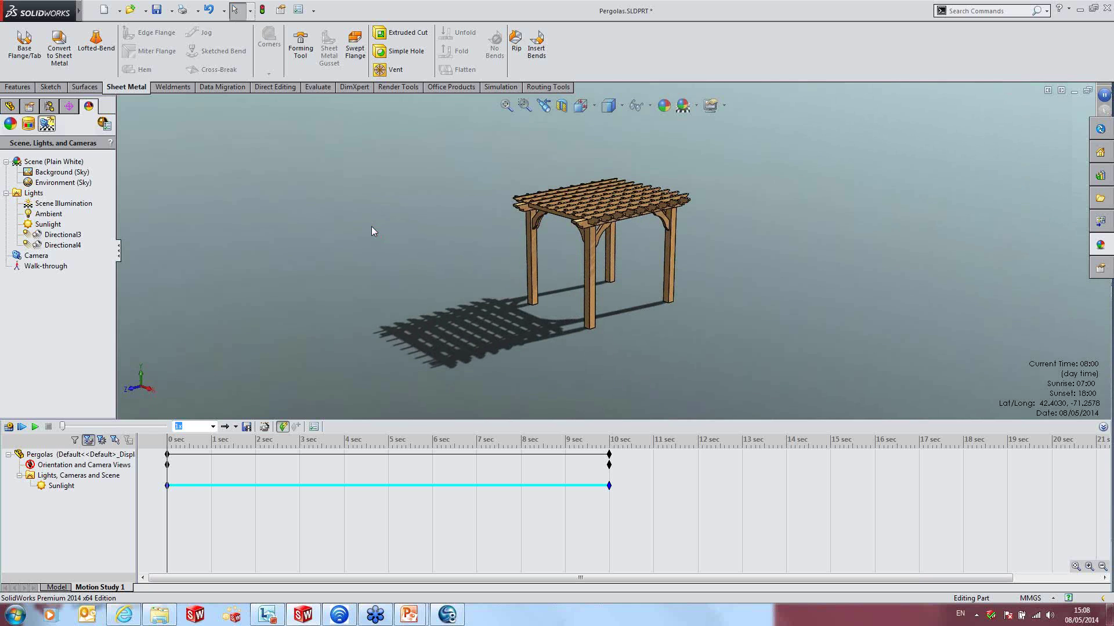
pyautogui.click(50, 225)
pyautogui.click(572, 389)
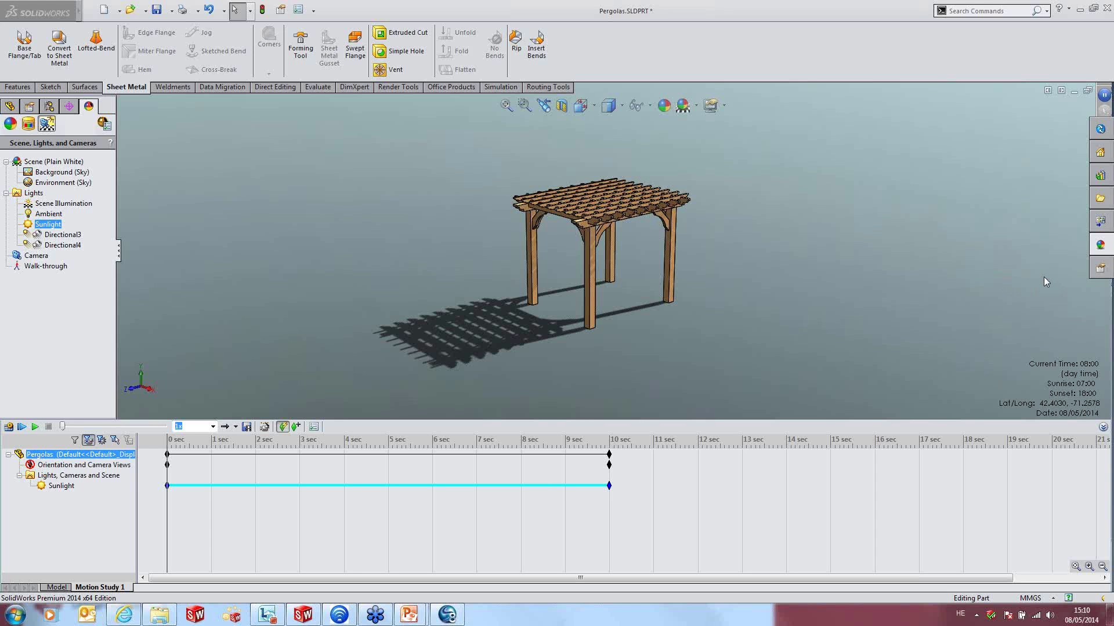
pyautogui.click(817, 352)
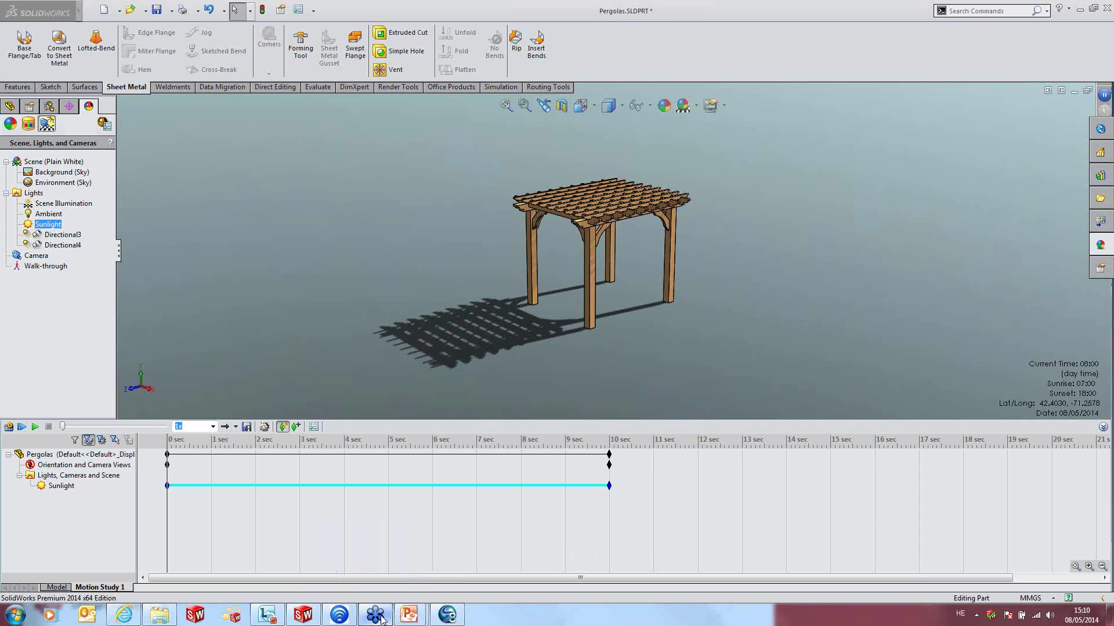
pyautogui.click(696, 464)
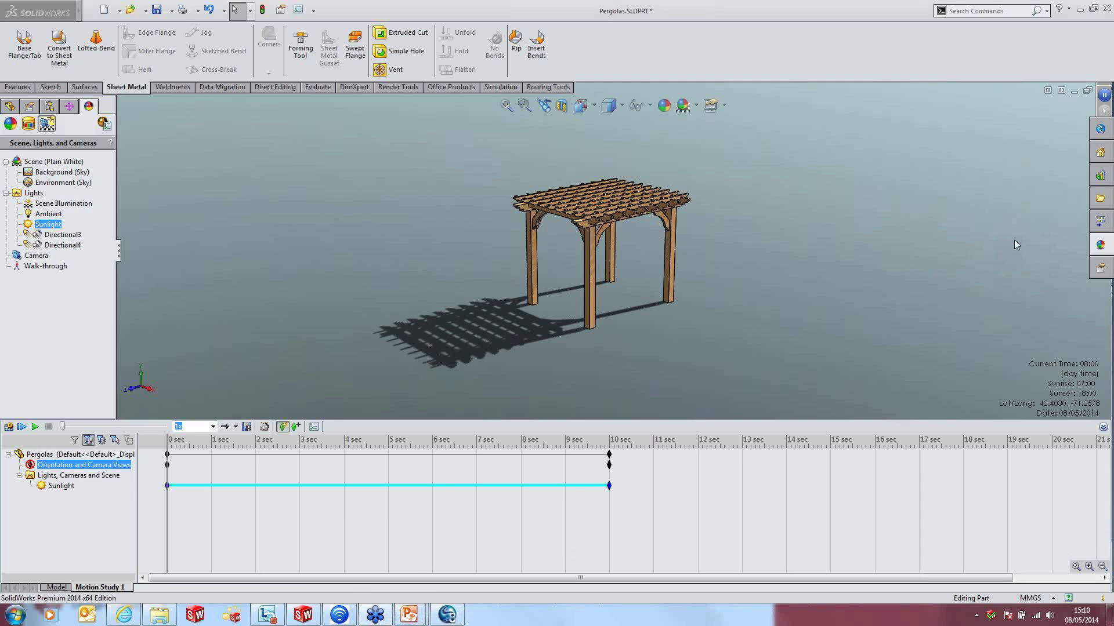